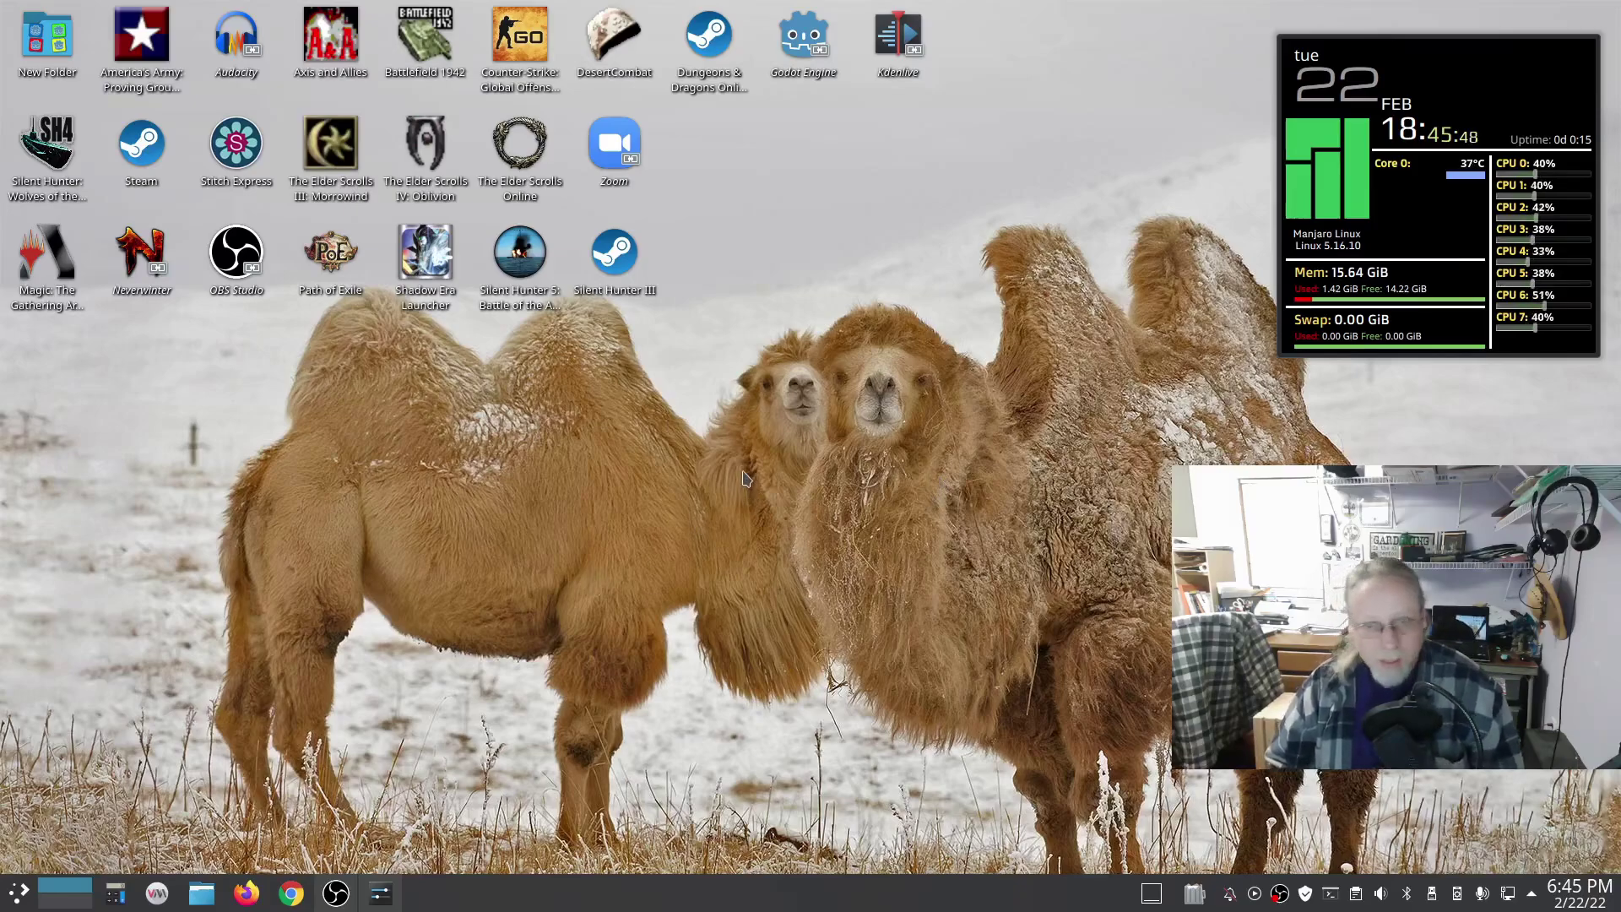
Open the desktop and wallpaper settings from the desktop menu, then close the dialog
right_click(778, 404)
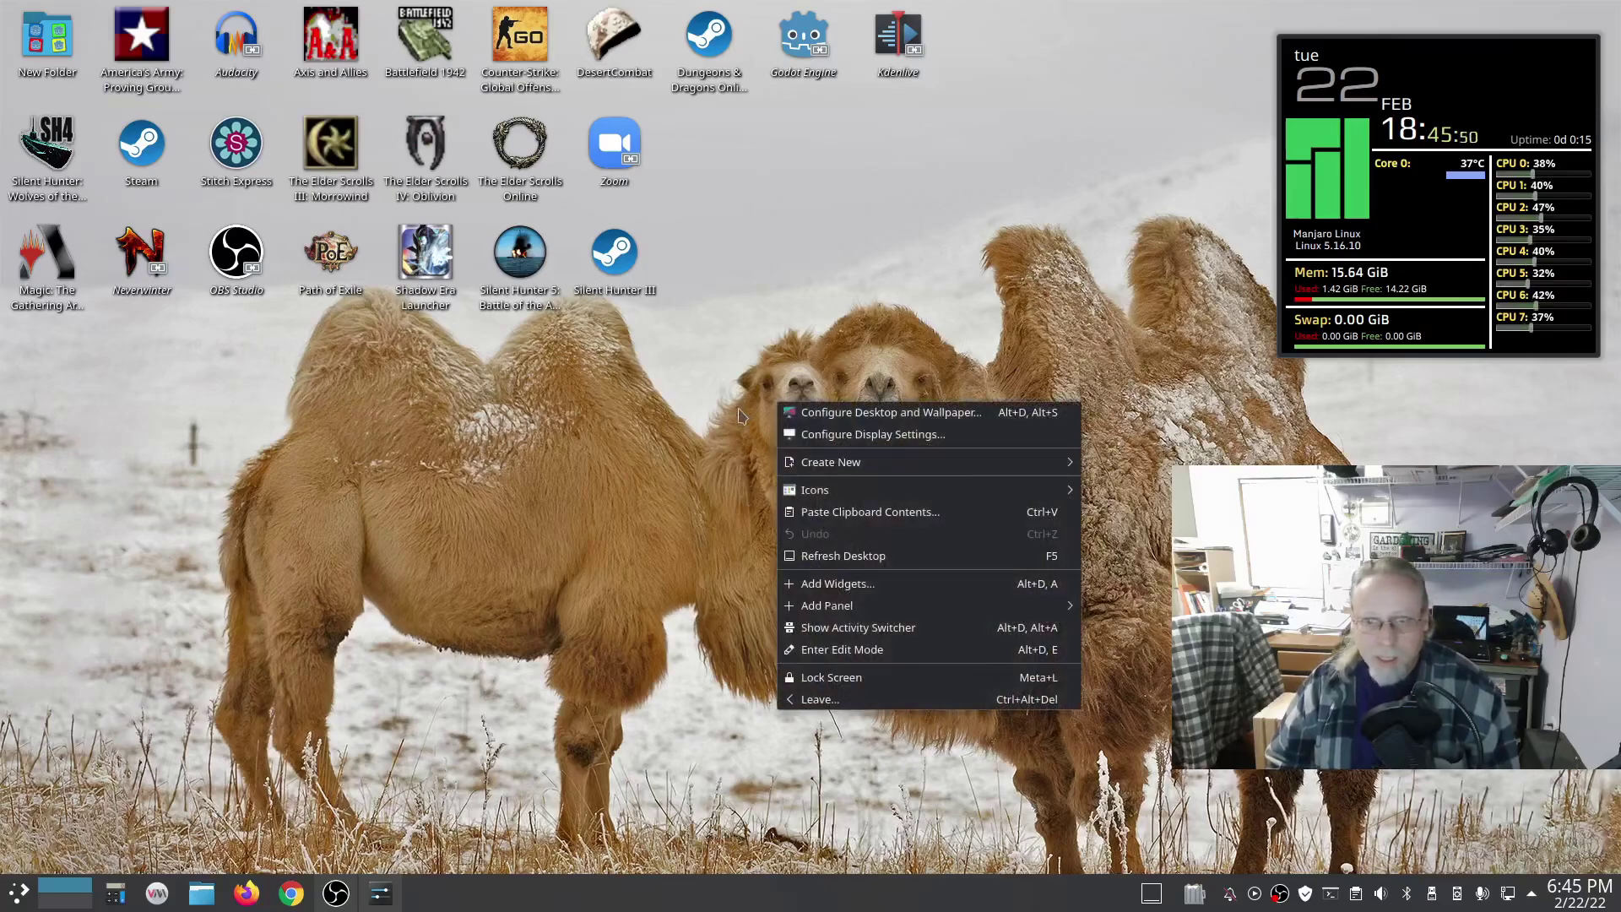
left_click(913, 414)
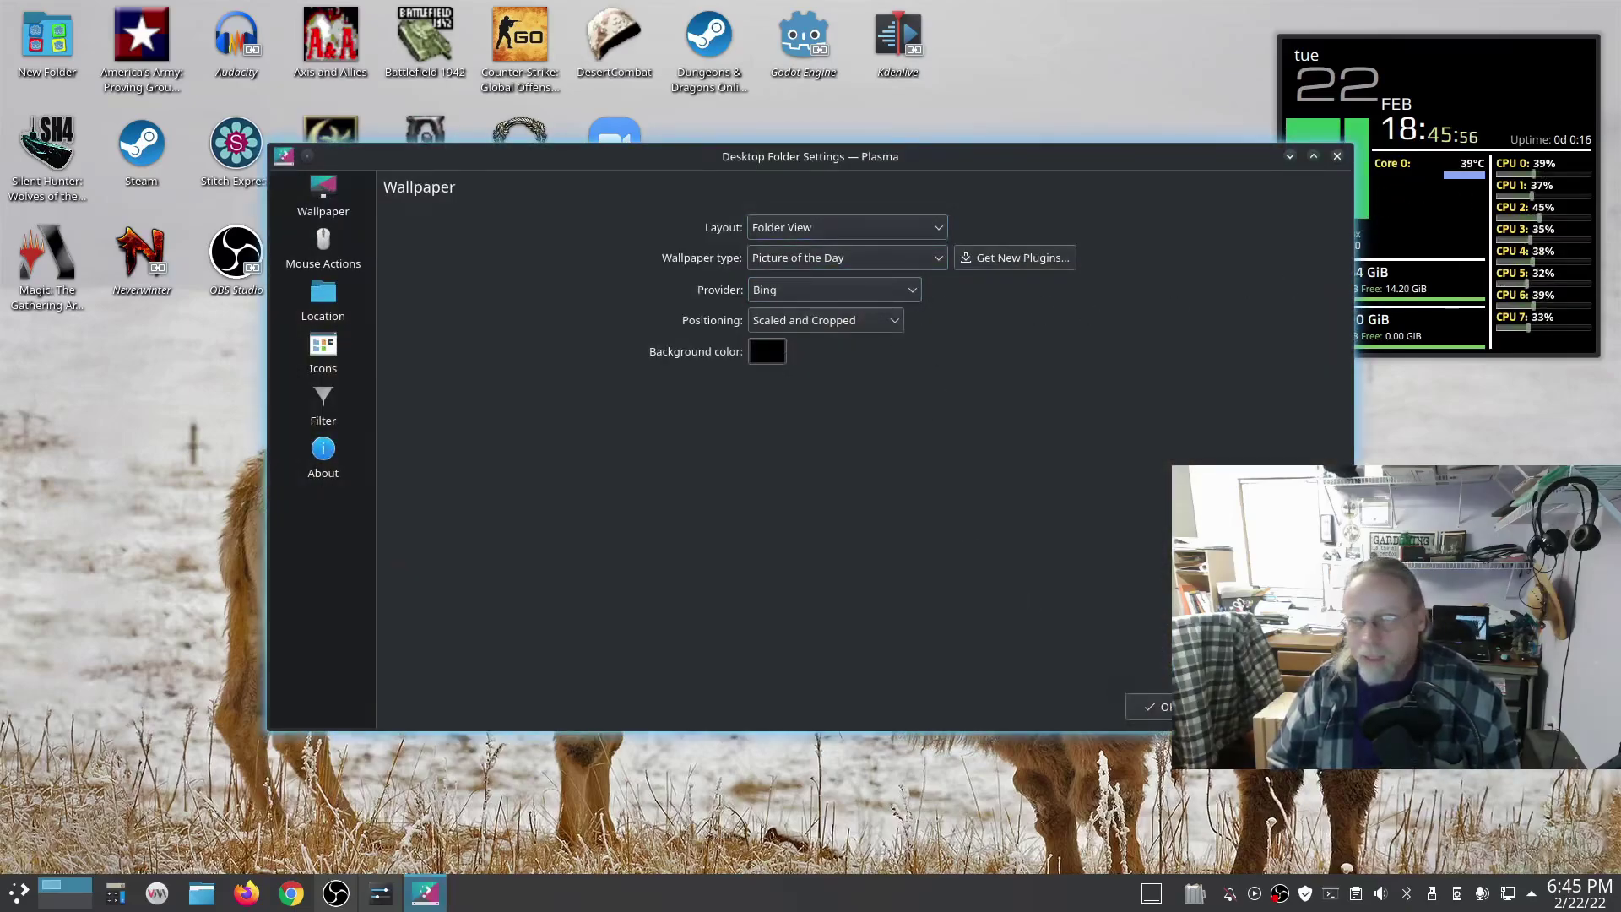
left_click(1364, 230)
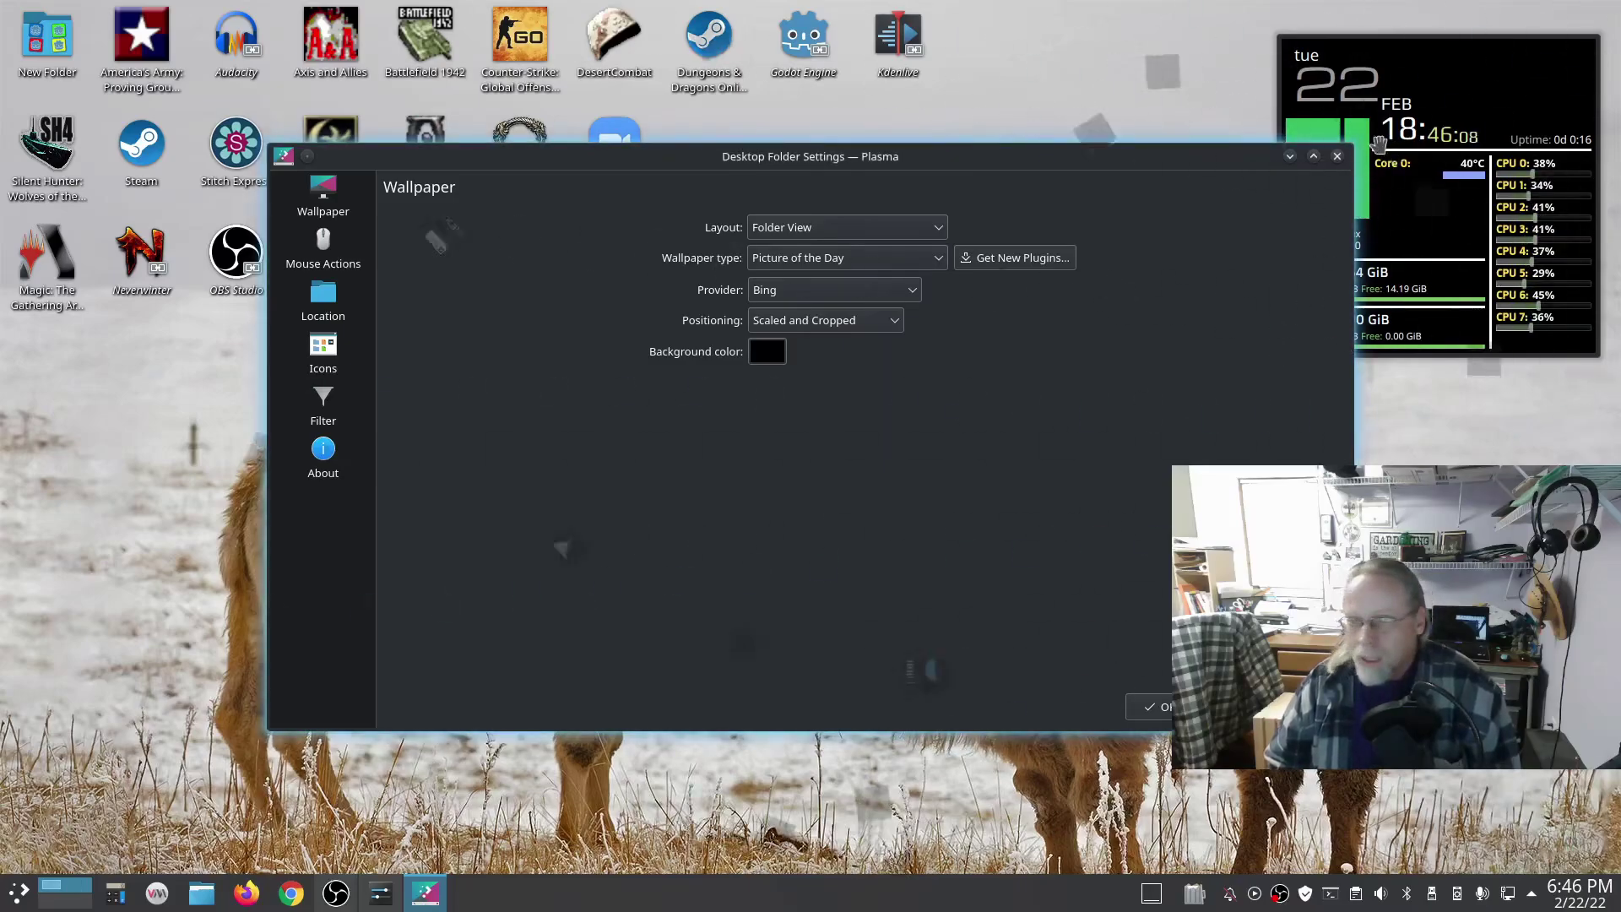
left_click(1339, 158)
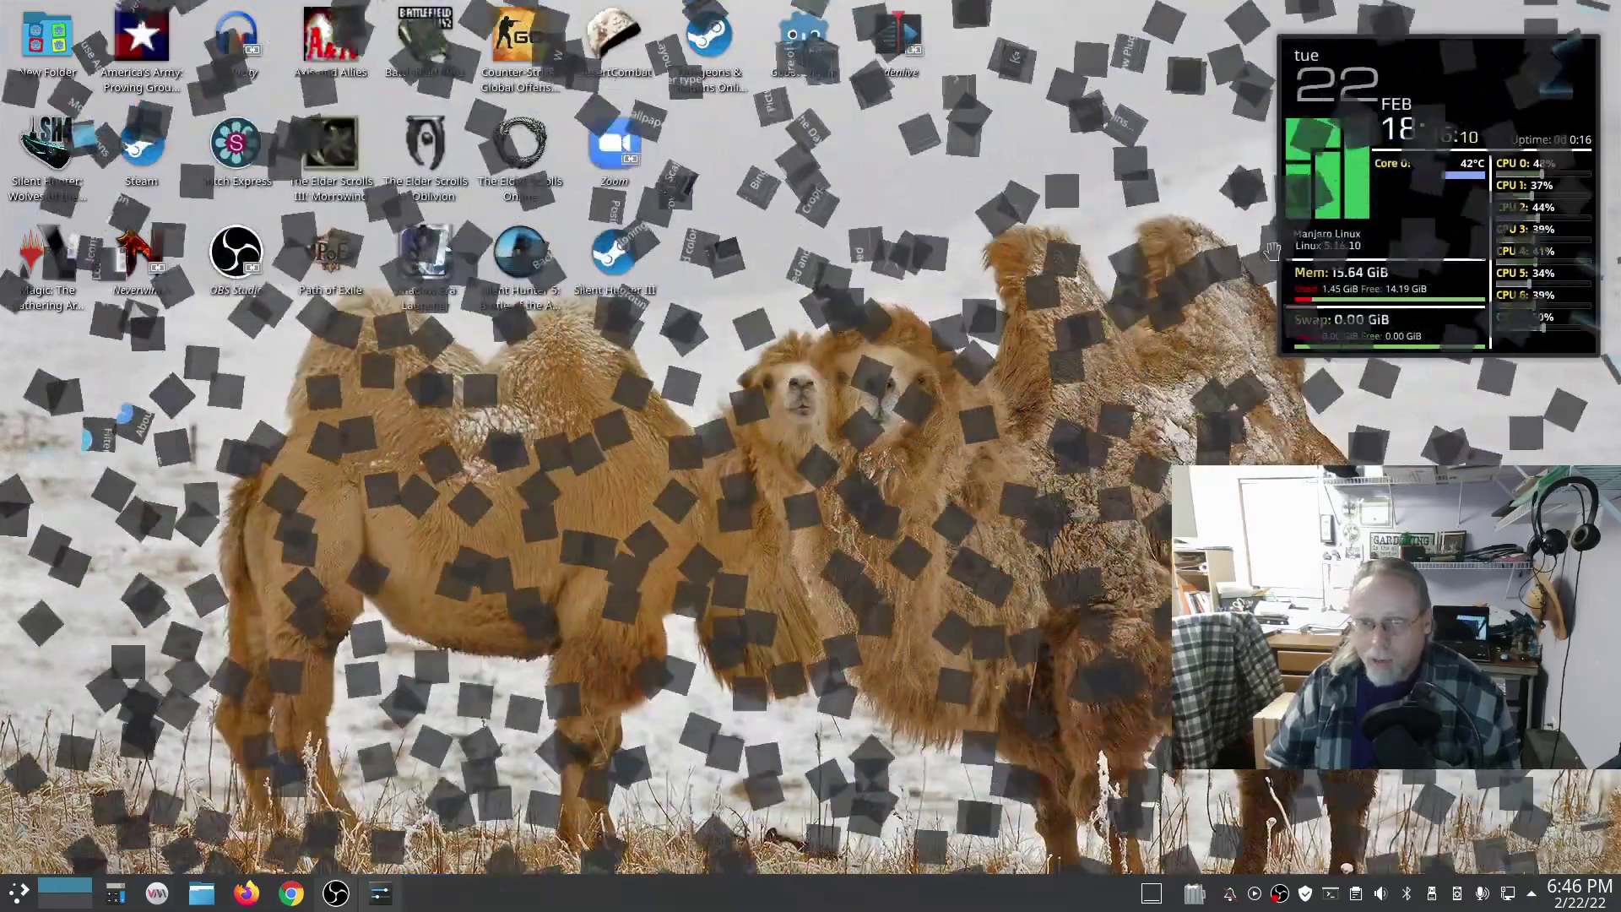
Shake System Settings to show the wobble effect, search Desktop Effects for 'wobb' and 'fall', then close it
left_click(380, 893)
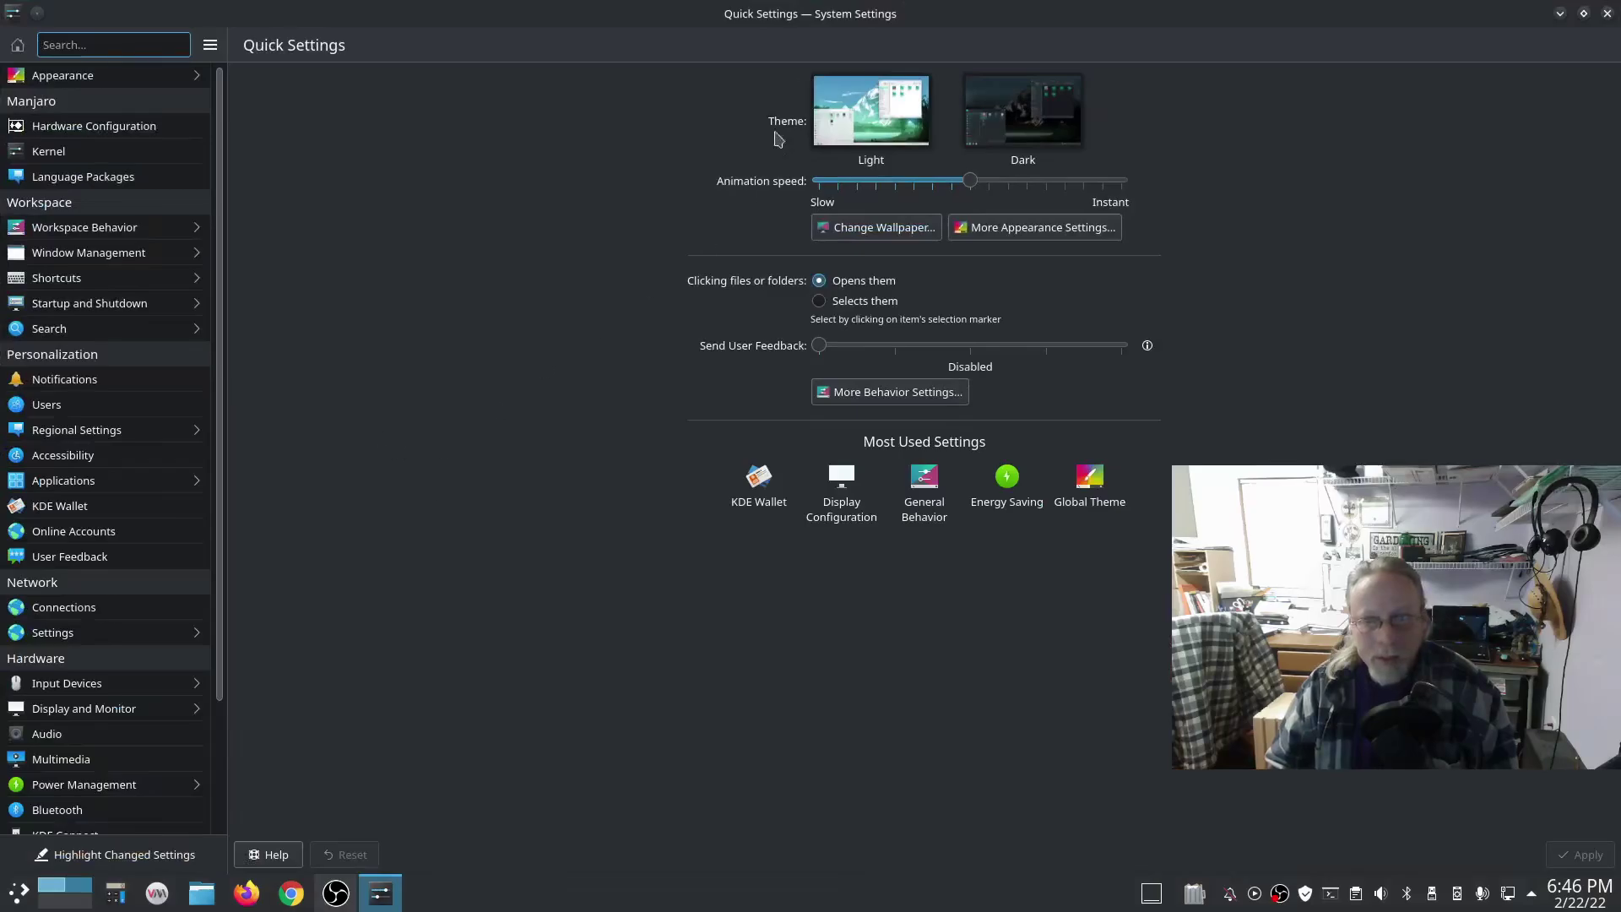
mouse_move(757, 24)
left_mouse_down()
mouse_move(794, 566)
mouse_move(710, 152)
mouse_move(760, 2)
left_mouse_up()
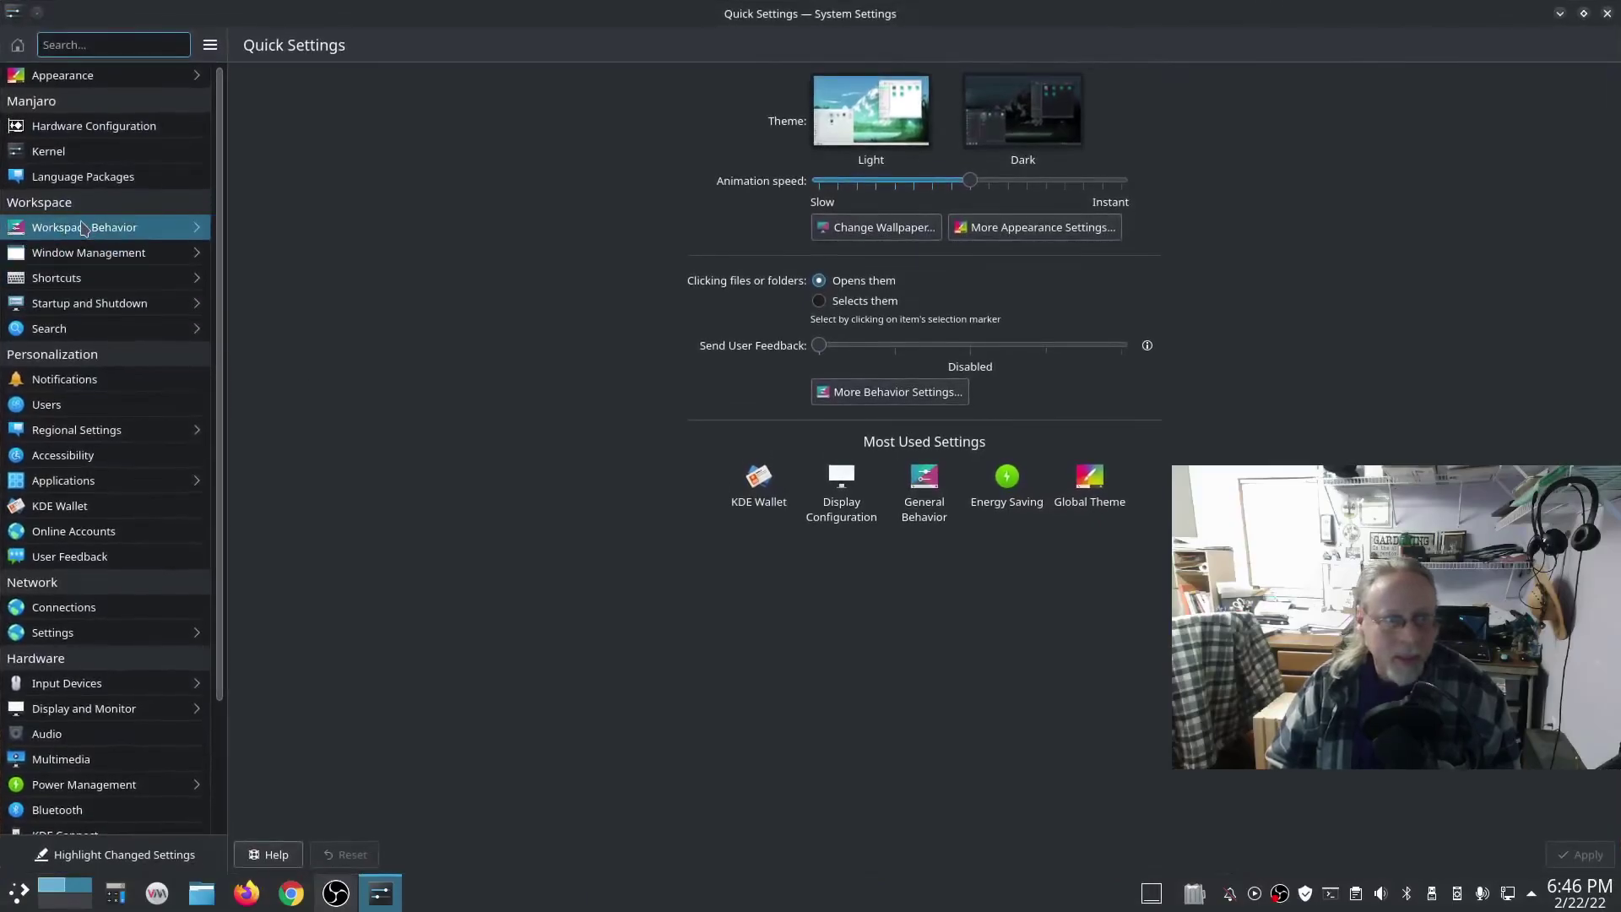
left_click(97, 233)
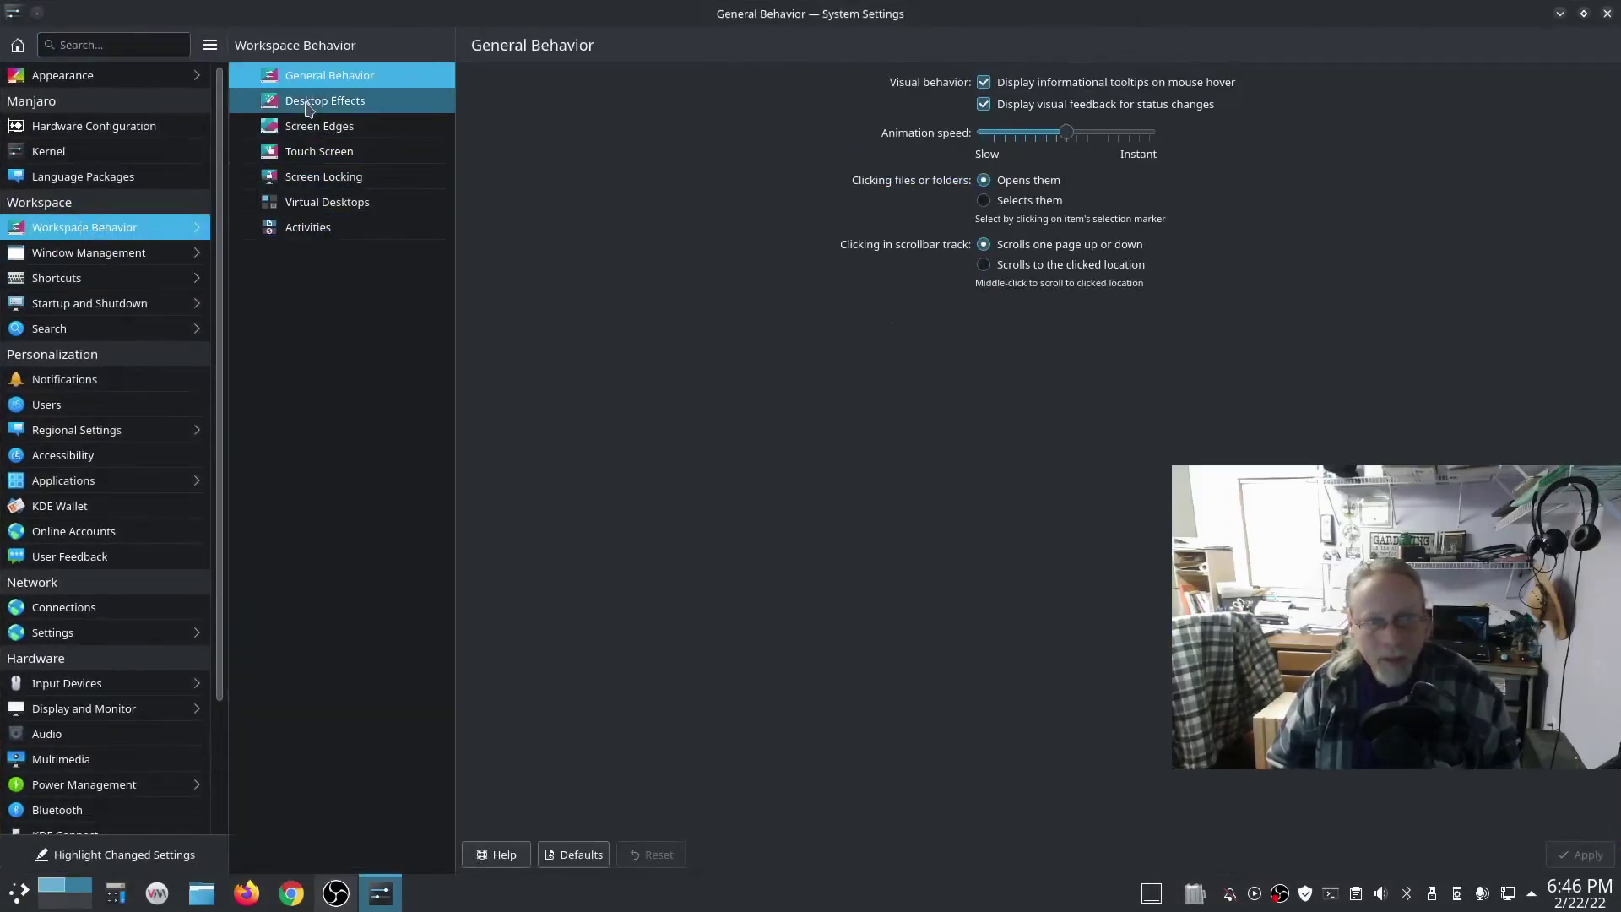
left_click(342, 102)
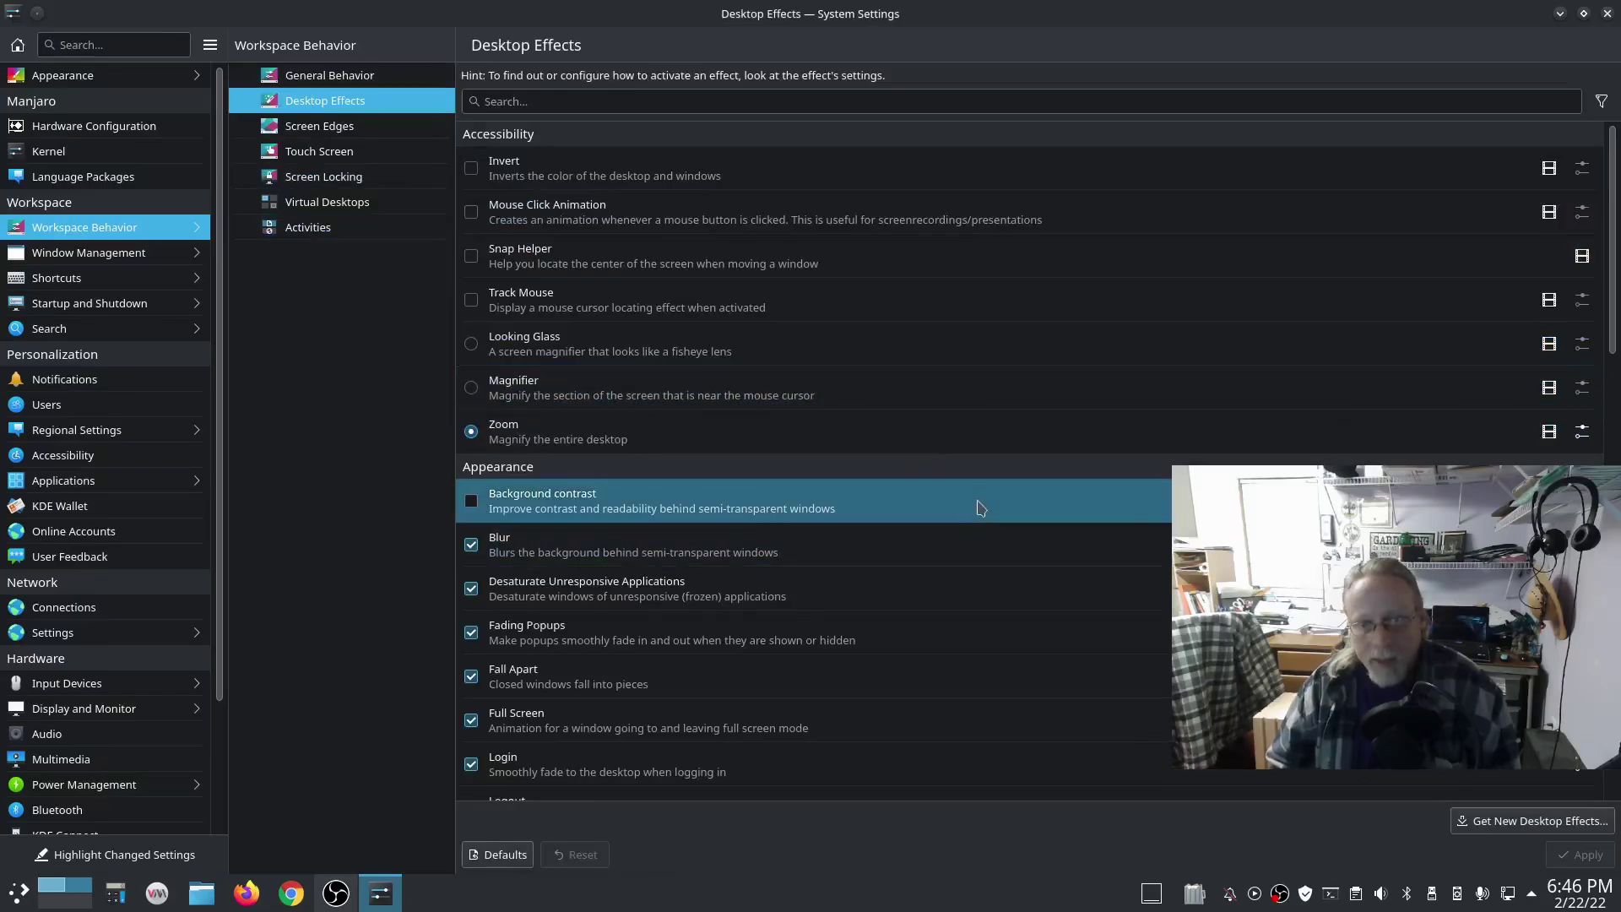
left_click(893, 98)
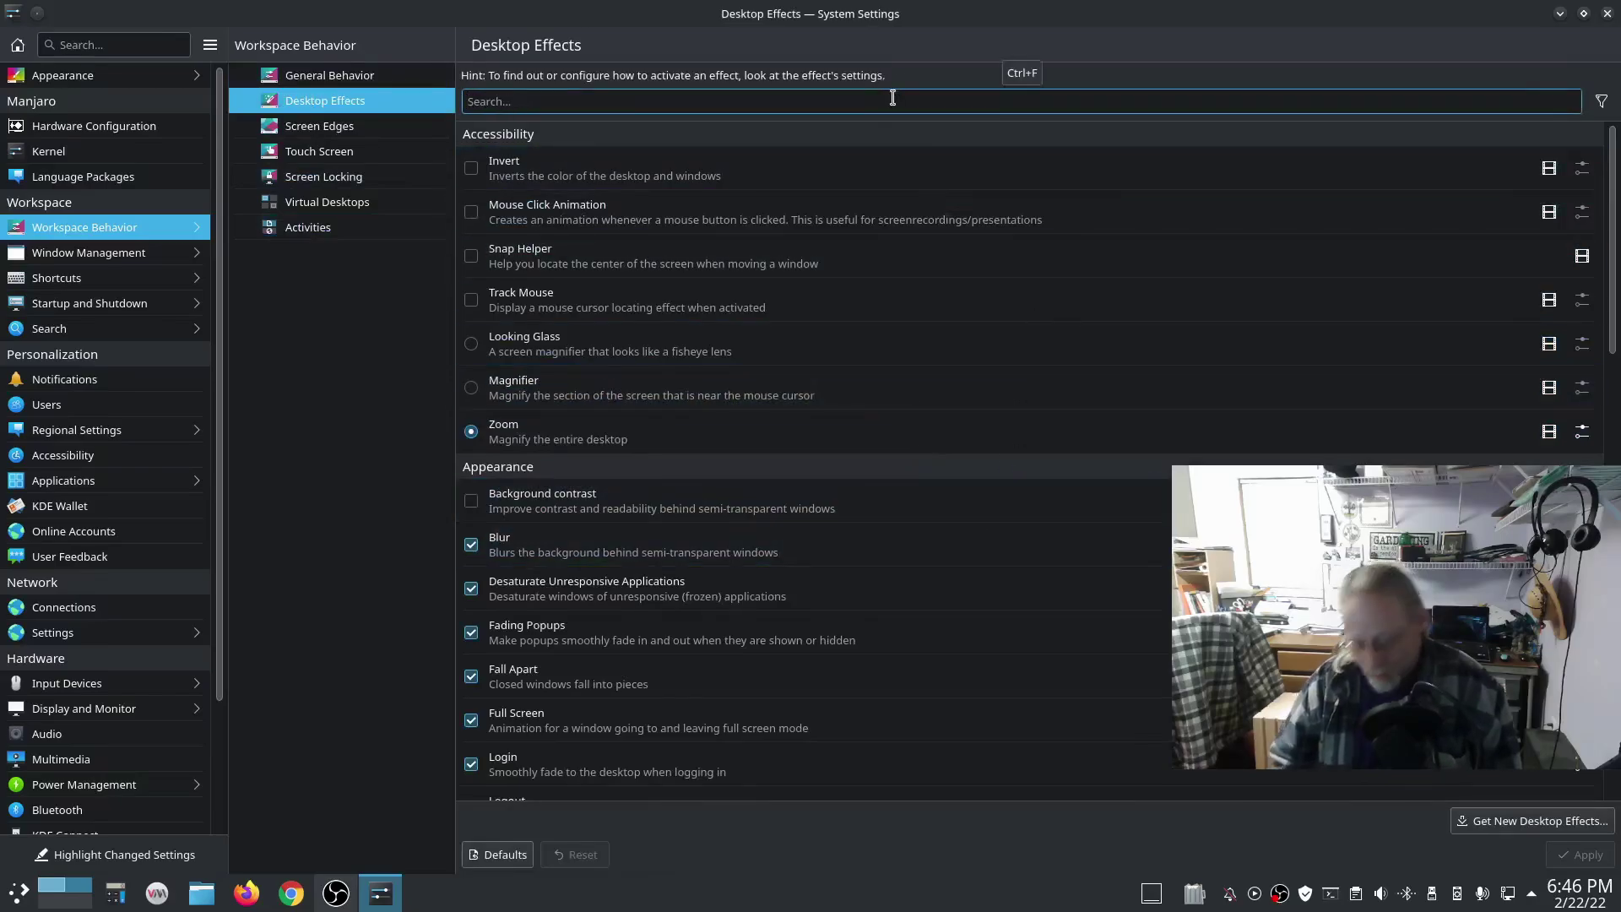
type("wobbly")
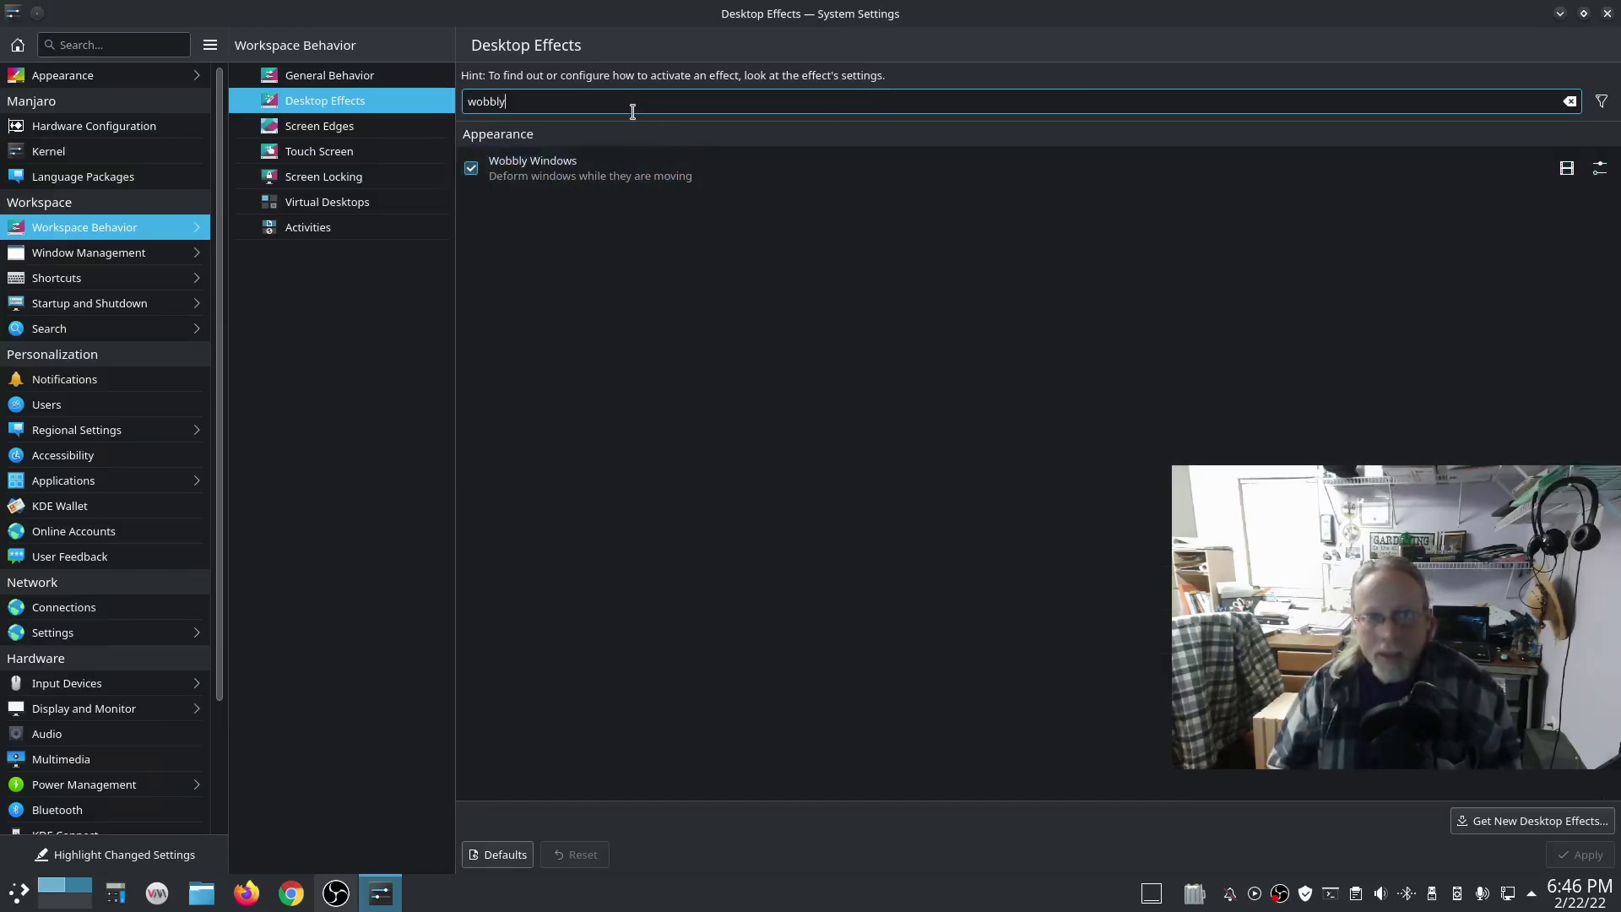
double_click(465, 97)
type("fall")
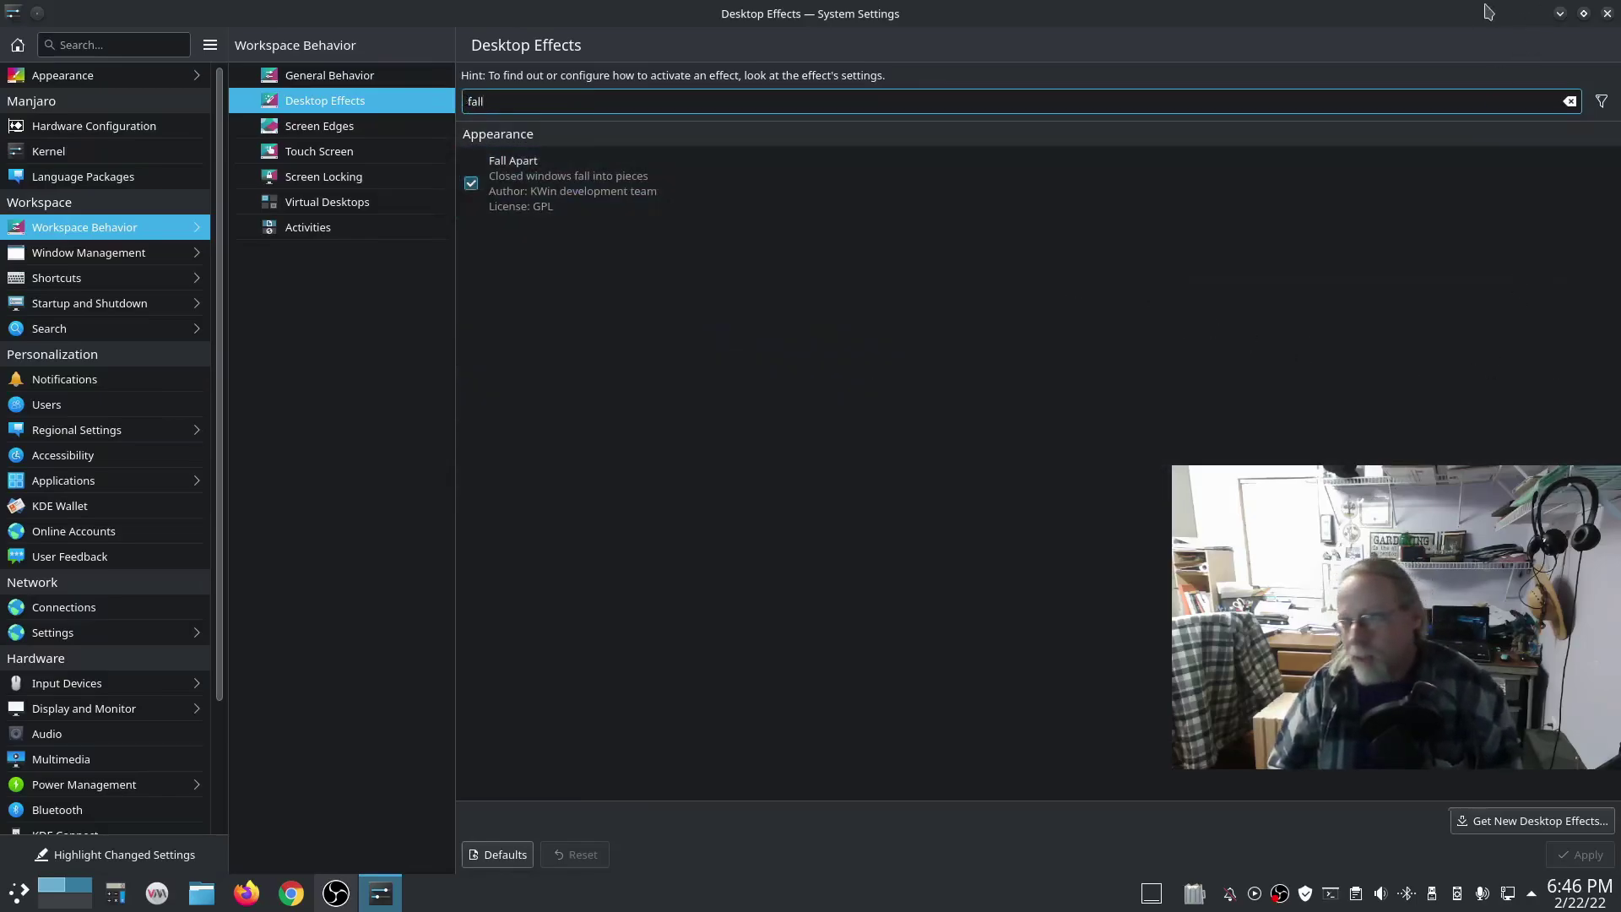
left_click(1608, 13)
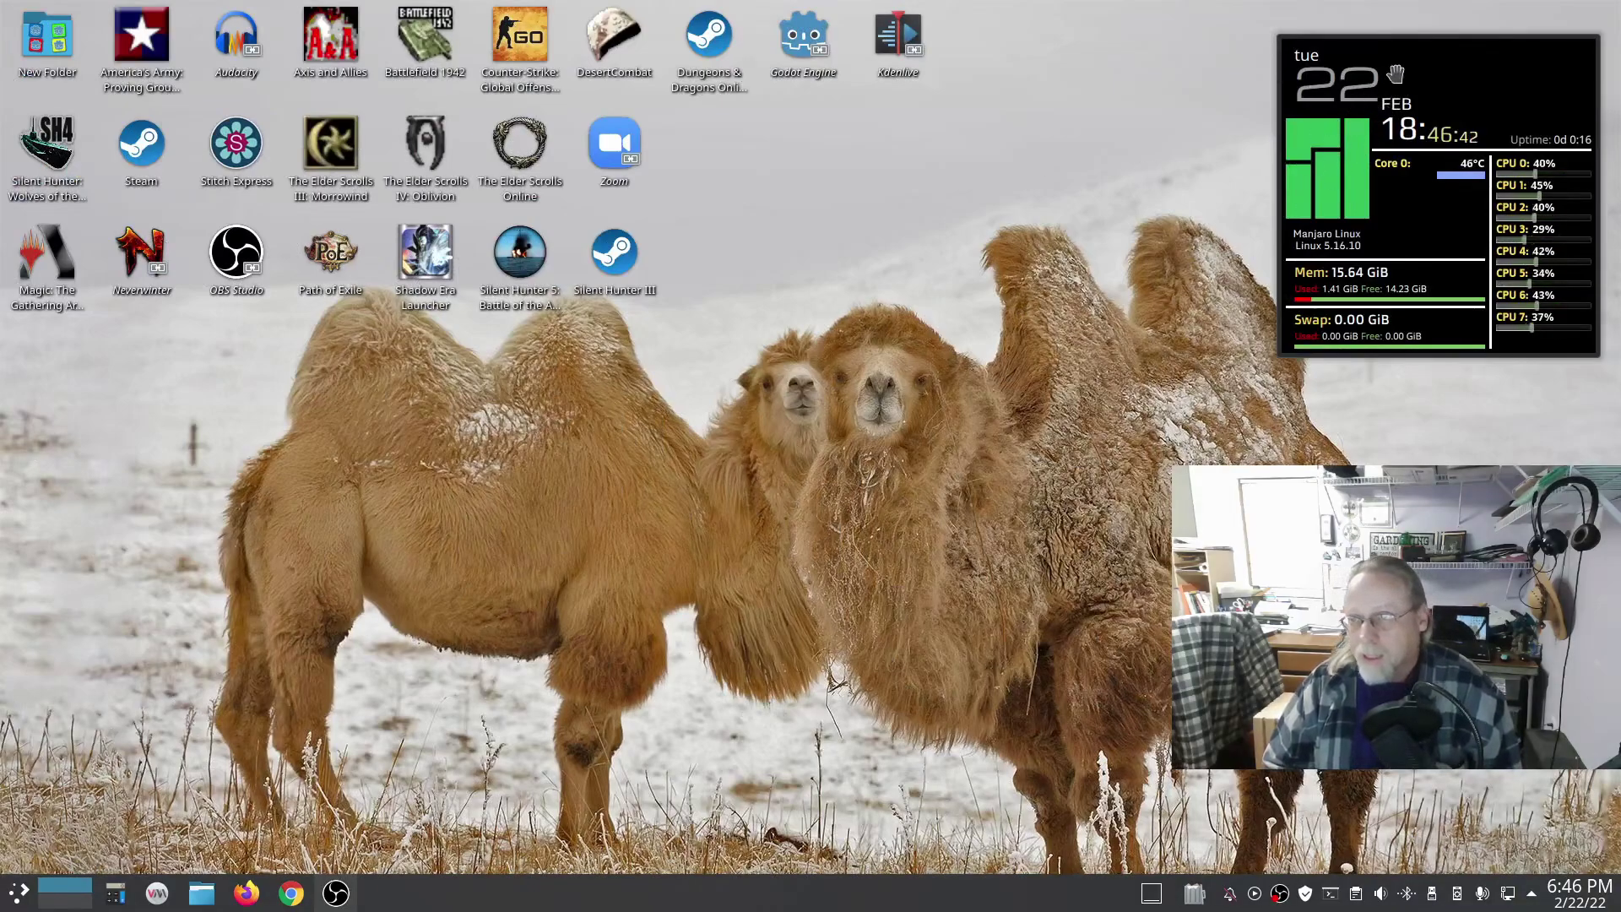
Drag the system monitor widget slightly left and bring up the desktop context menu
mouse_move(1396, 74)
left_mouse_down()
mouse_move(1250, 151)
mouse_move(1152, 171)
mouse_move(1383, 78)
left_mouse_up()
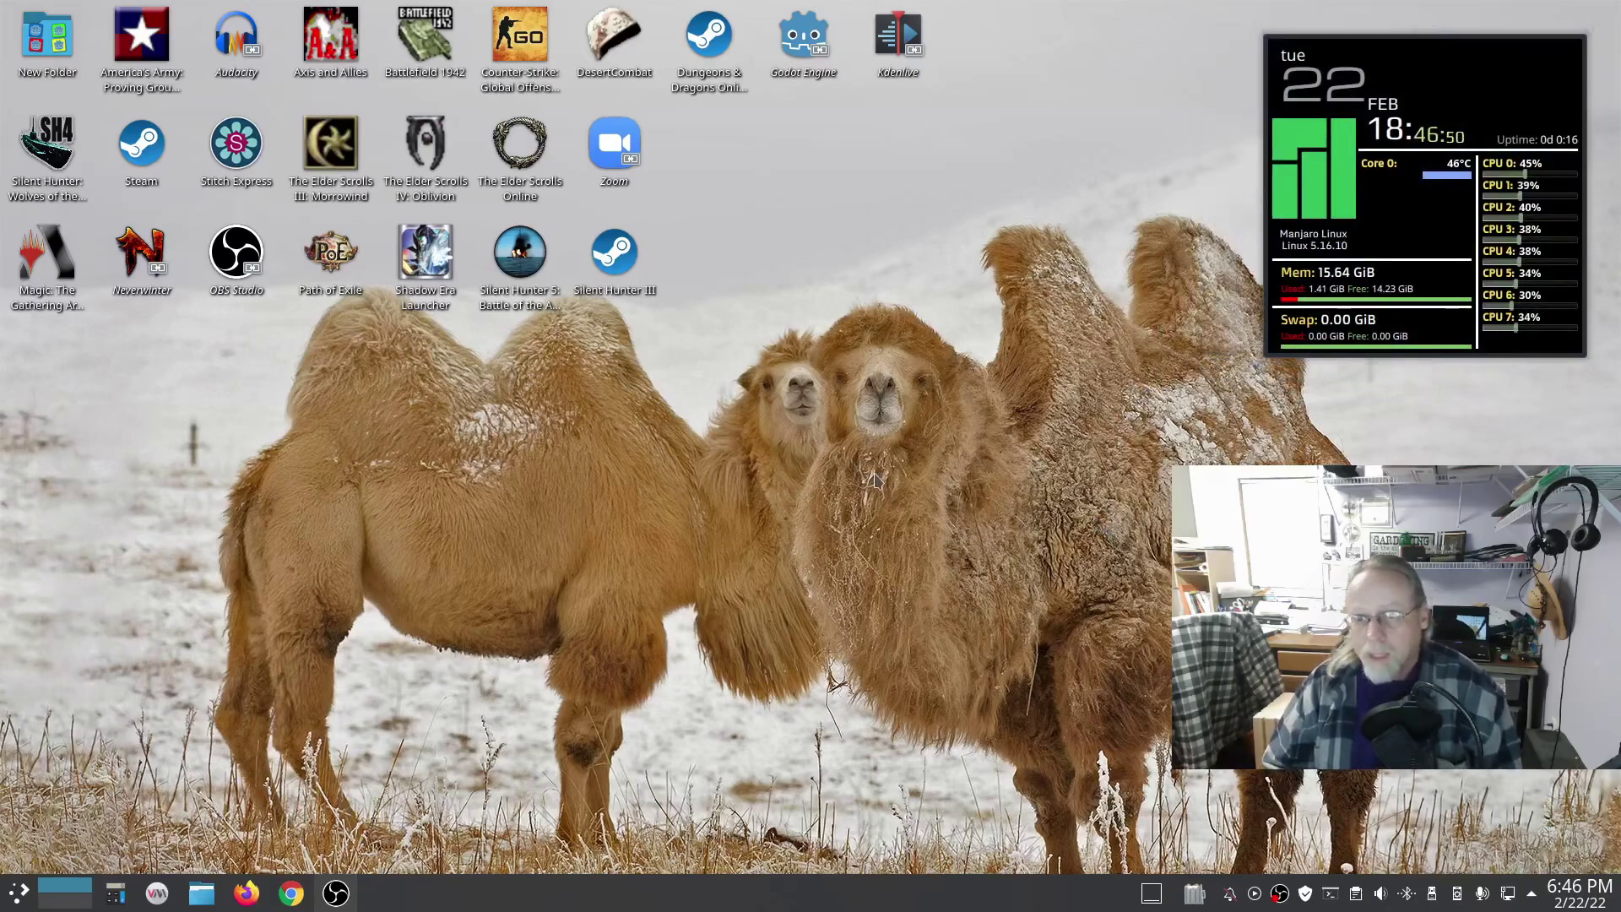
right_click(941, 365)
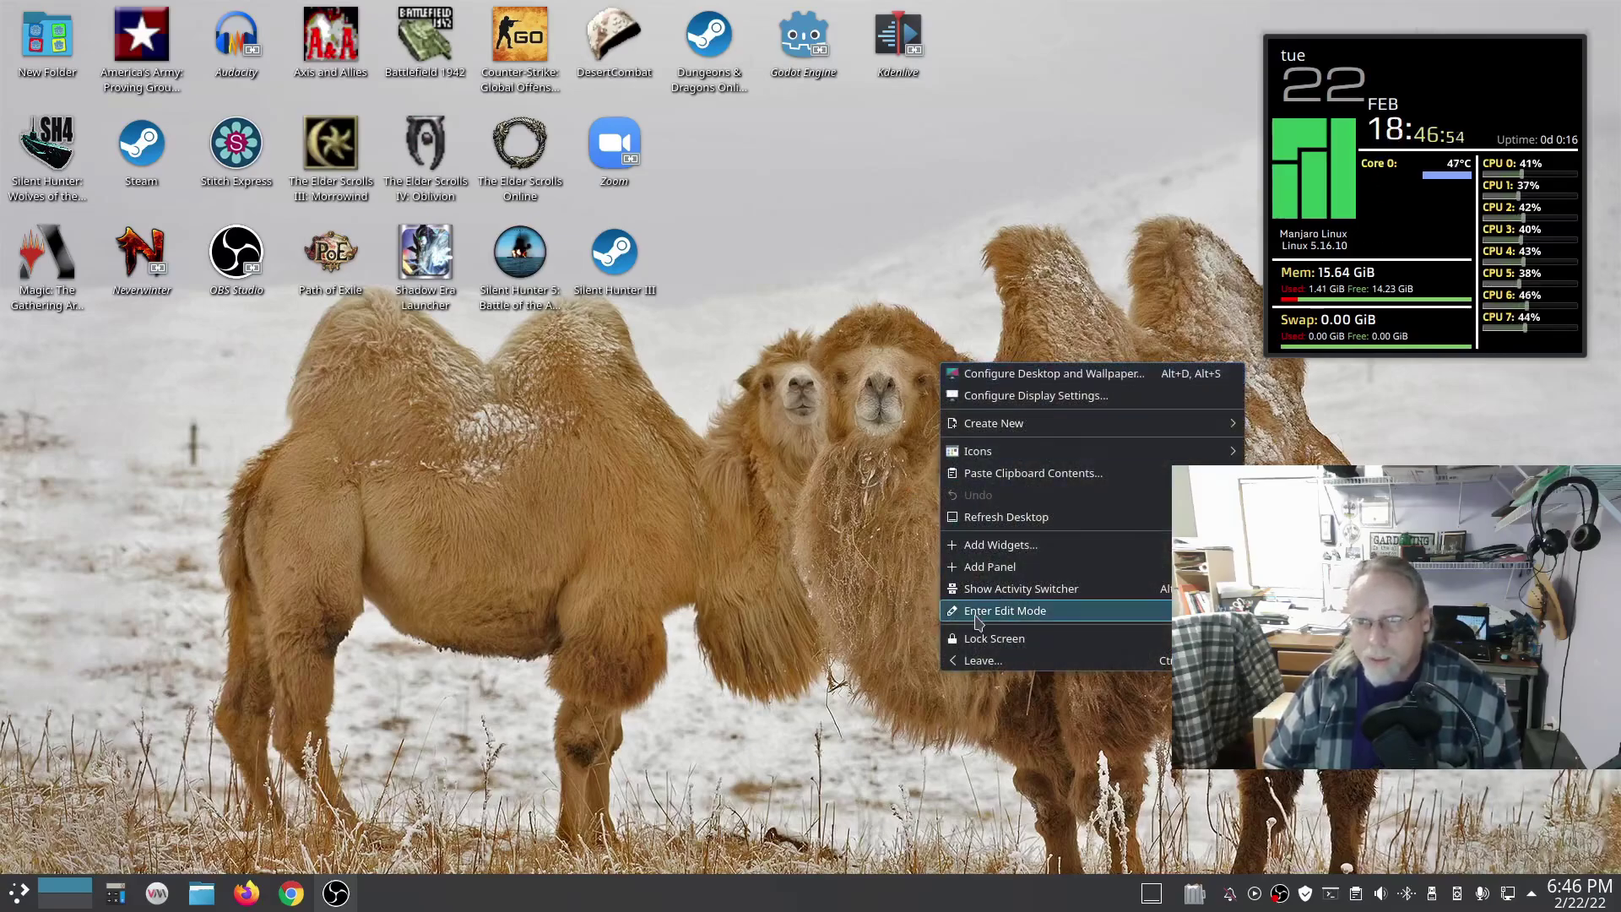
In Get New Widgets, search 'simple monitor' and view the Simple System Monitor details
left_click(996, 545)
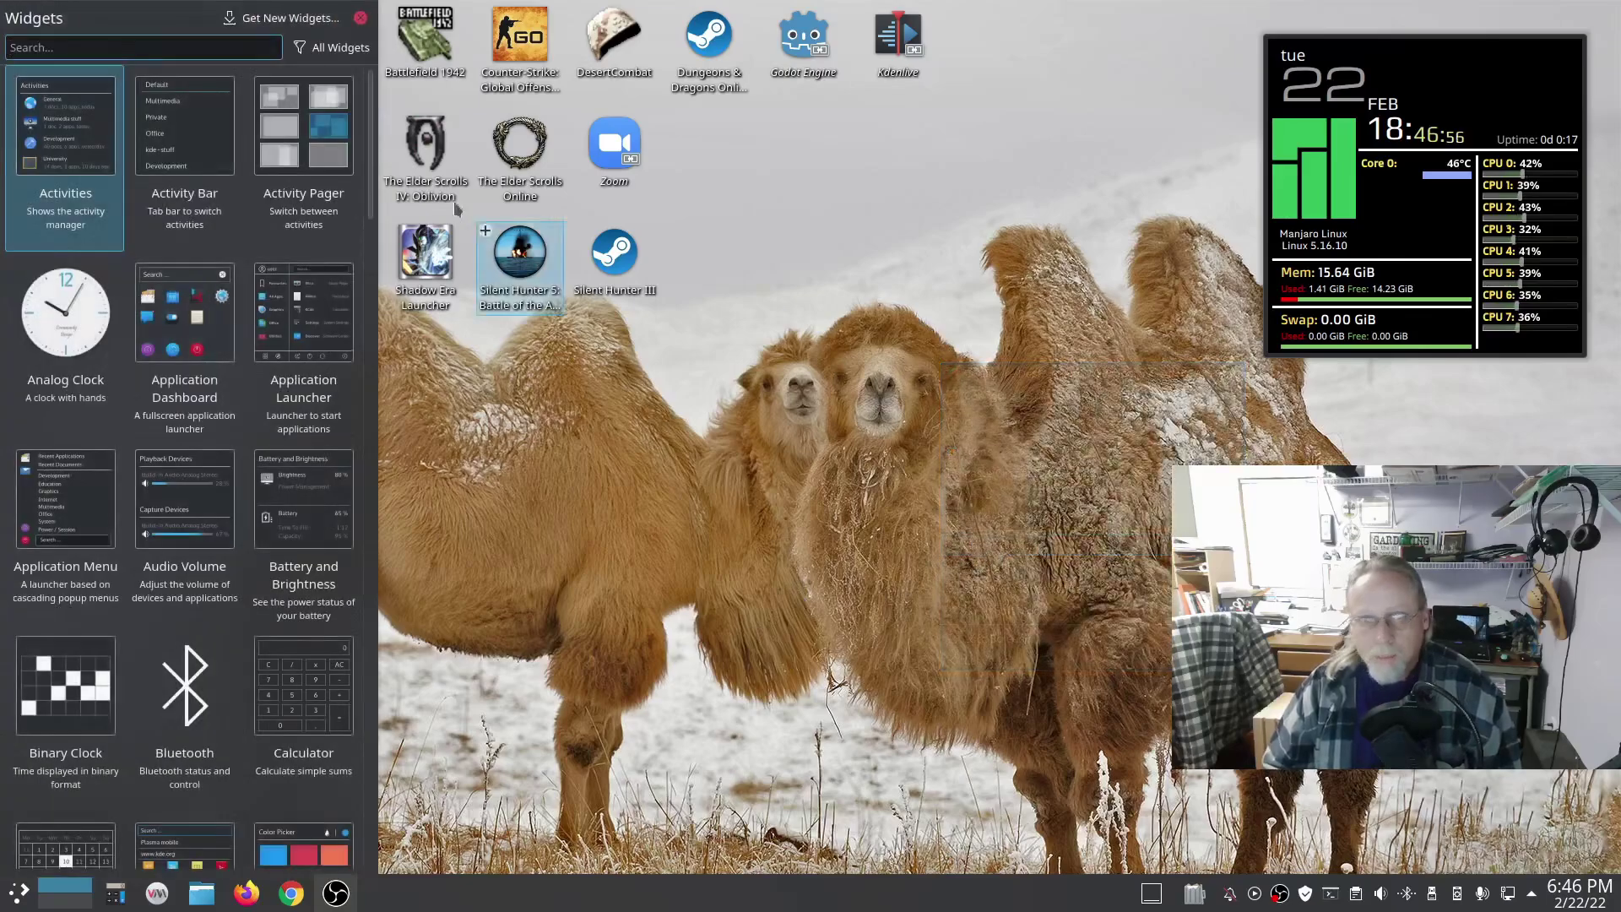
left_click(283, 18)
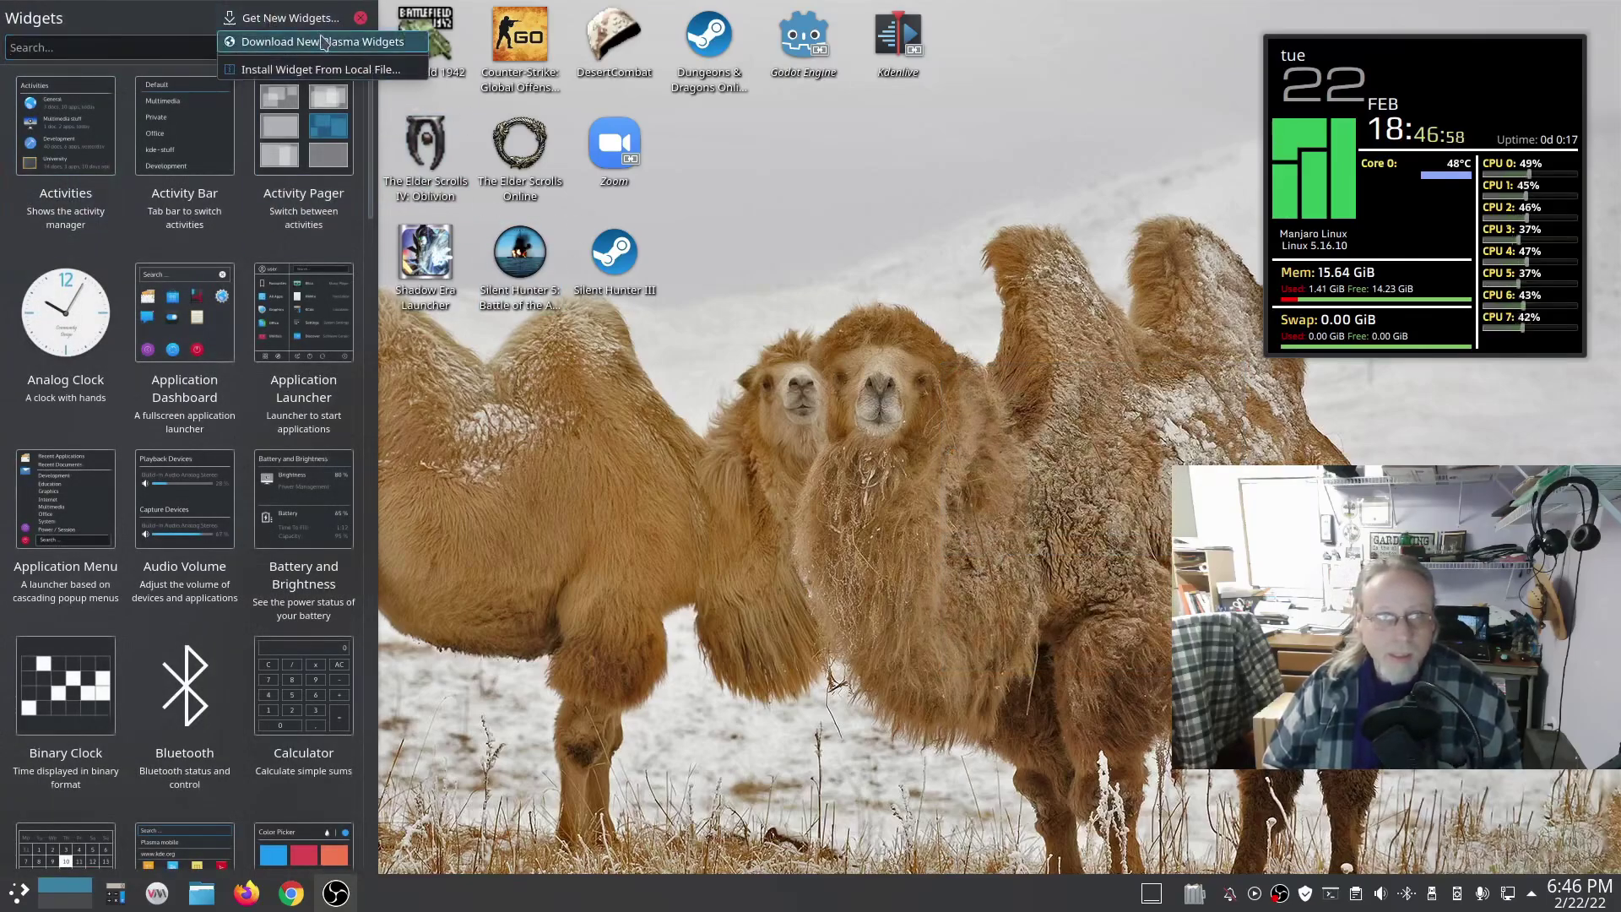
left_click(320, 41)
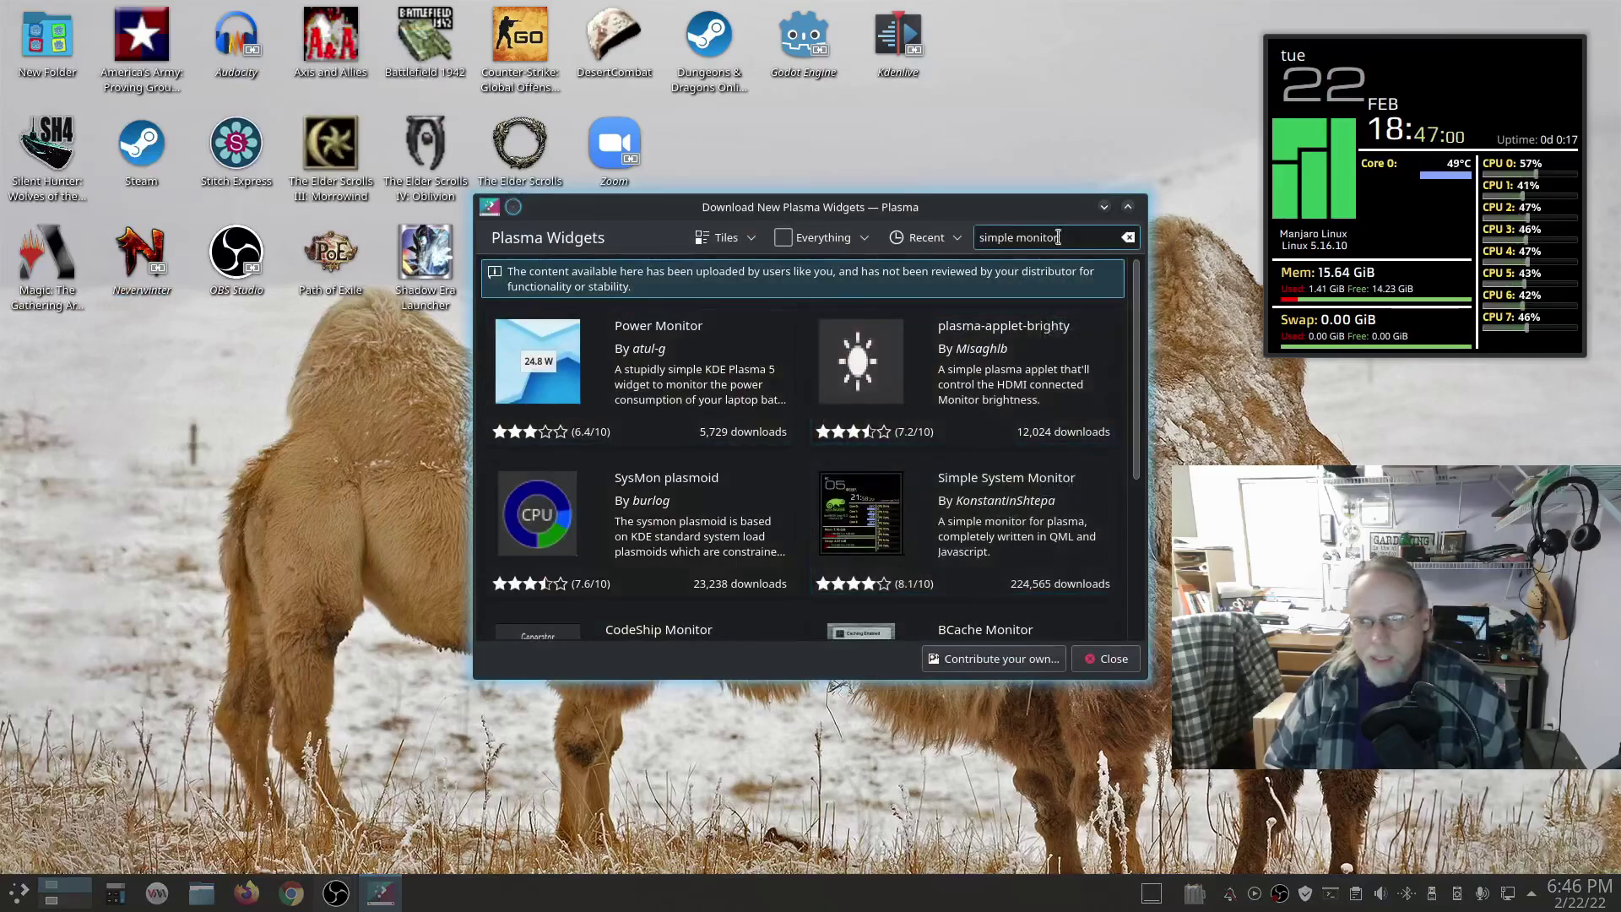
left_click(1127, 238)
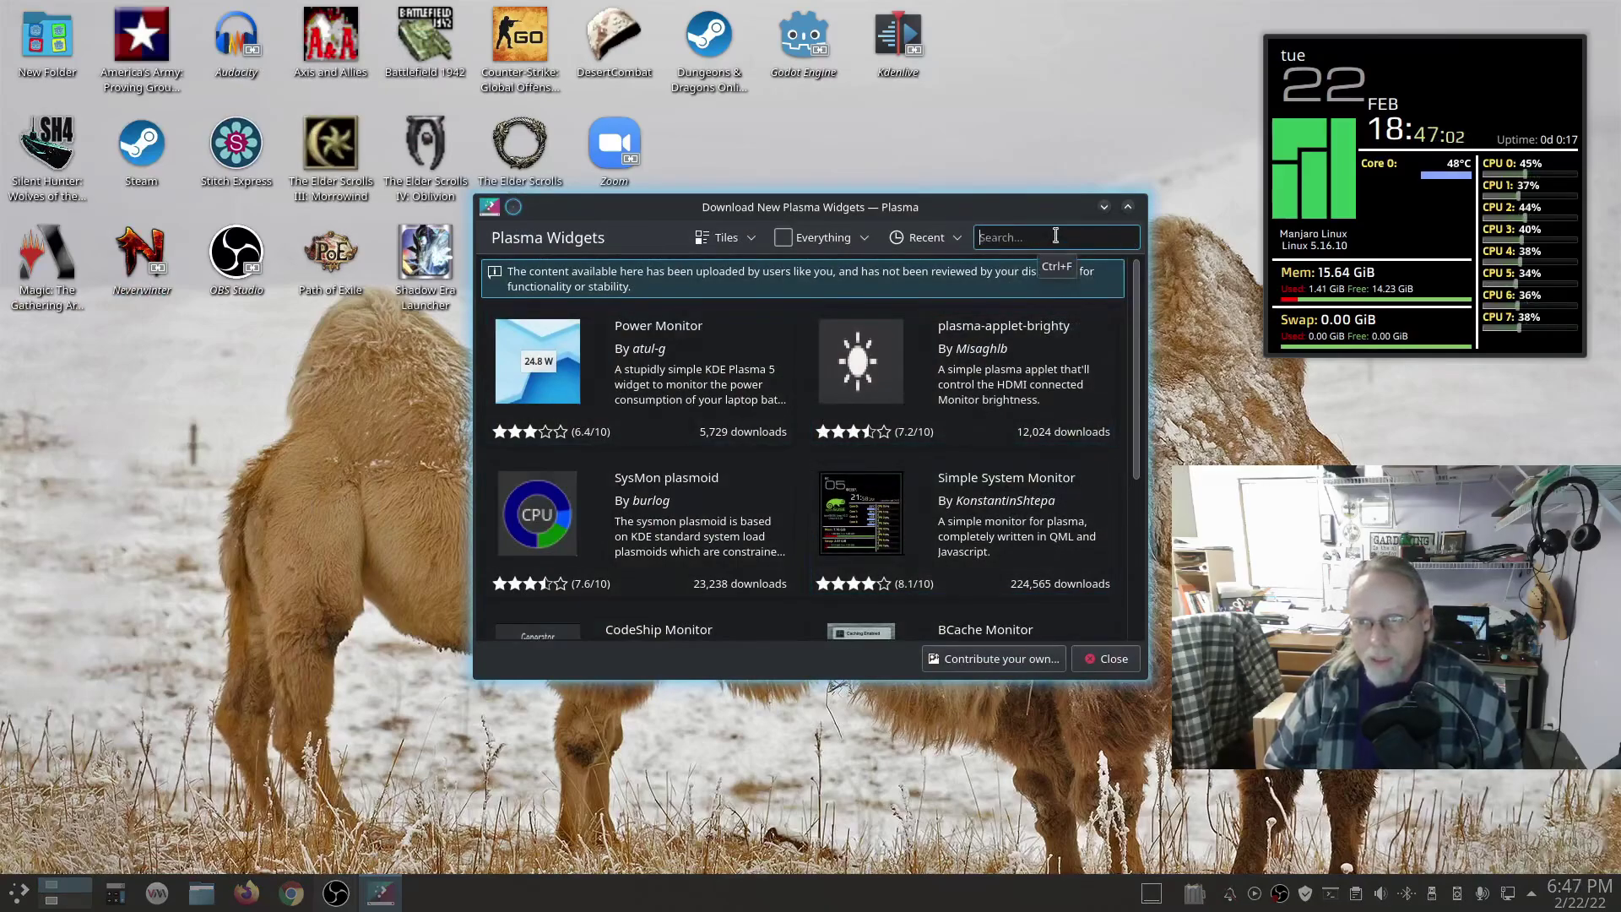
type("sim")
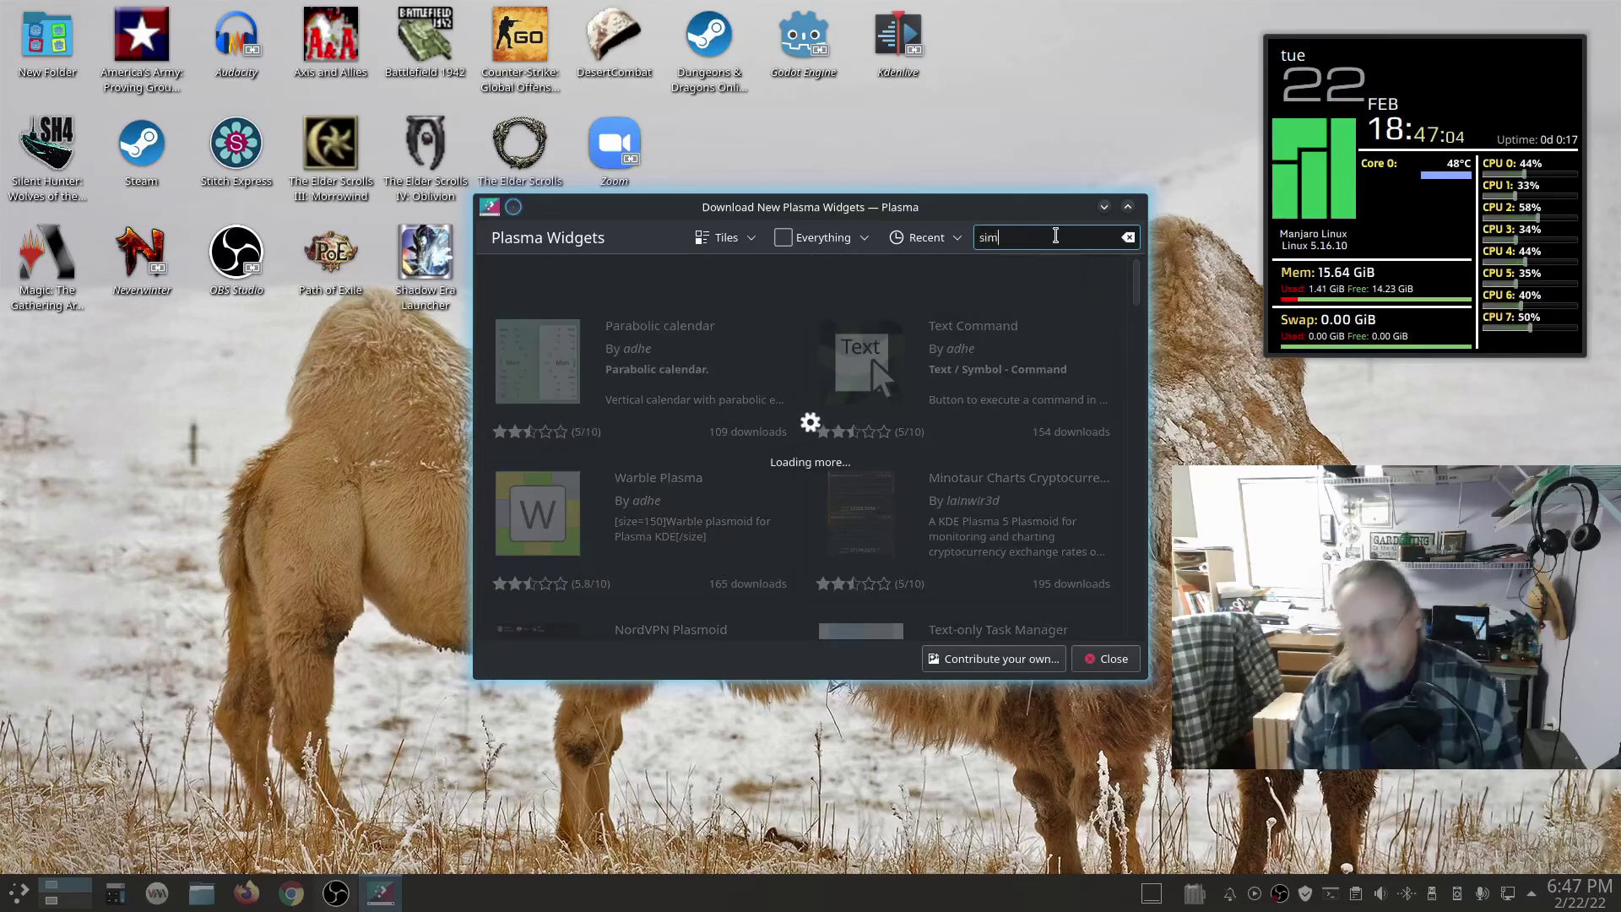
type("ple monitor")
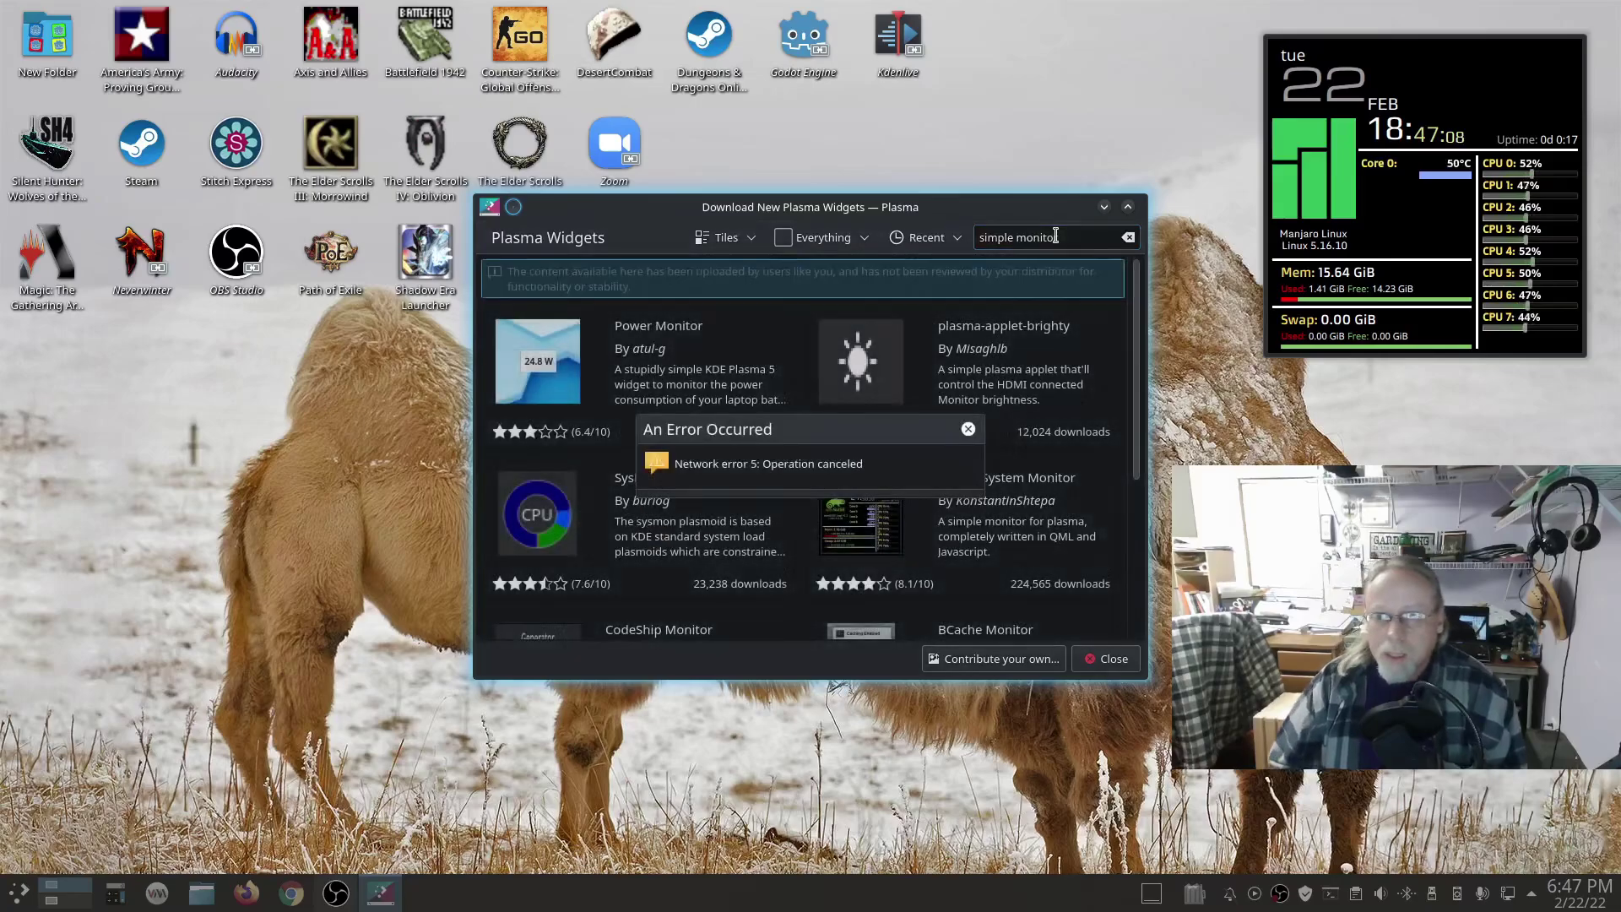
left_click(924, 490)
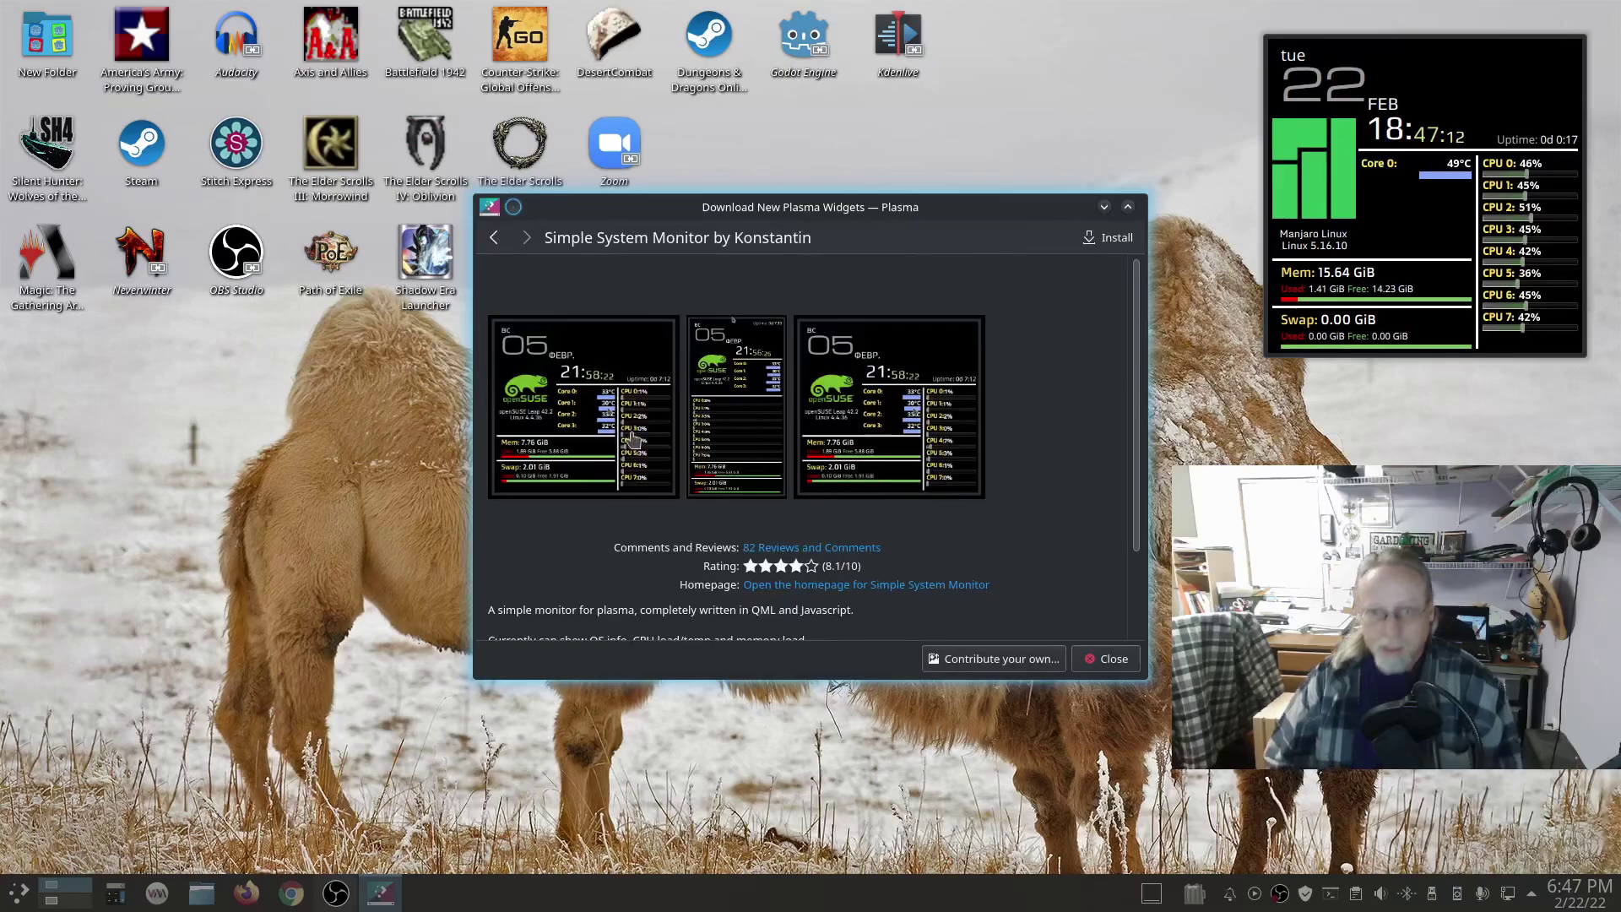
Close the widget downloader and set the system monitor widget's logo to Tux instead of Arch, applying it
left_click(1100, 665)
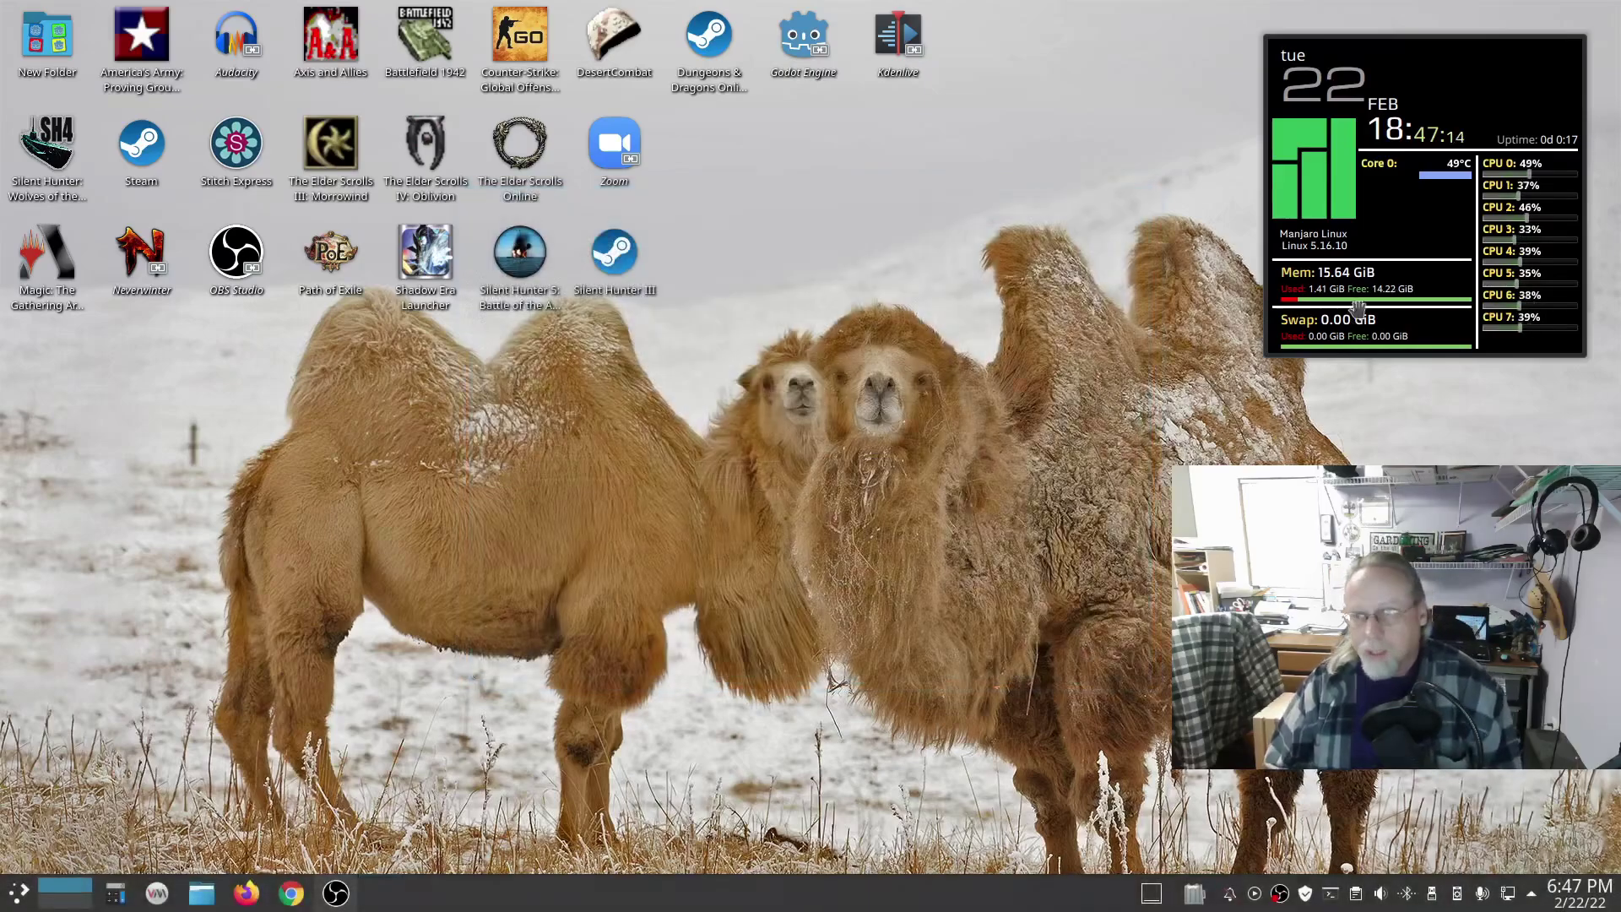
mouse_move(1357, 206)
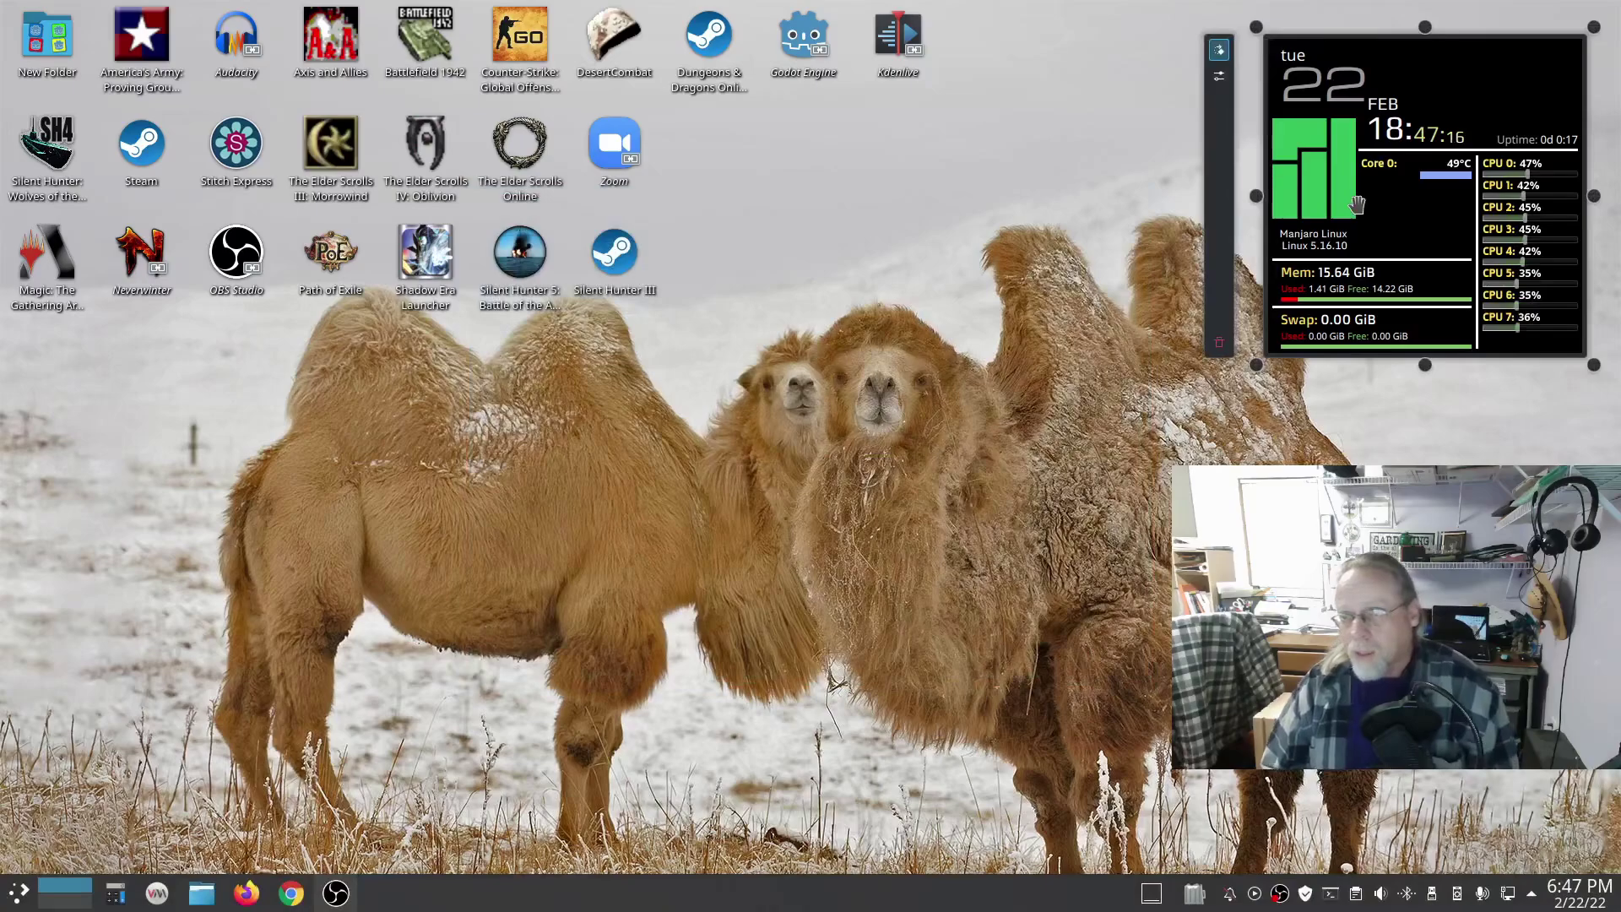
left_click(1219, 79)
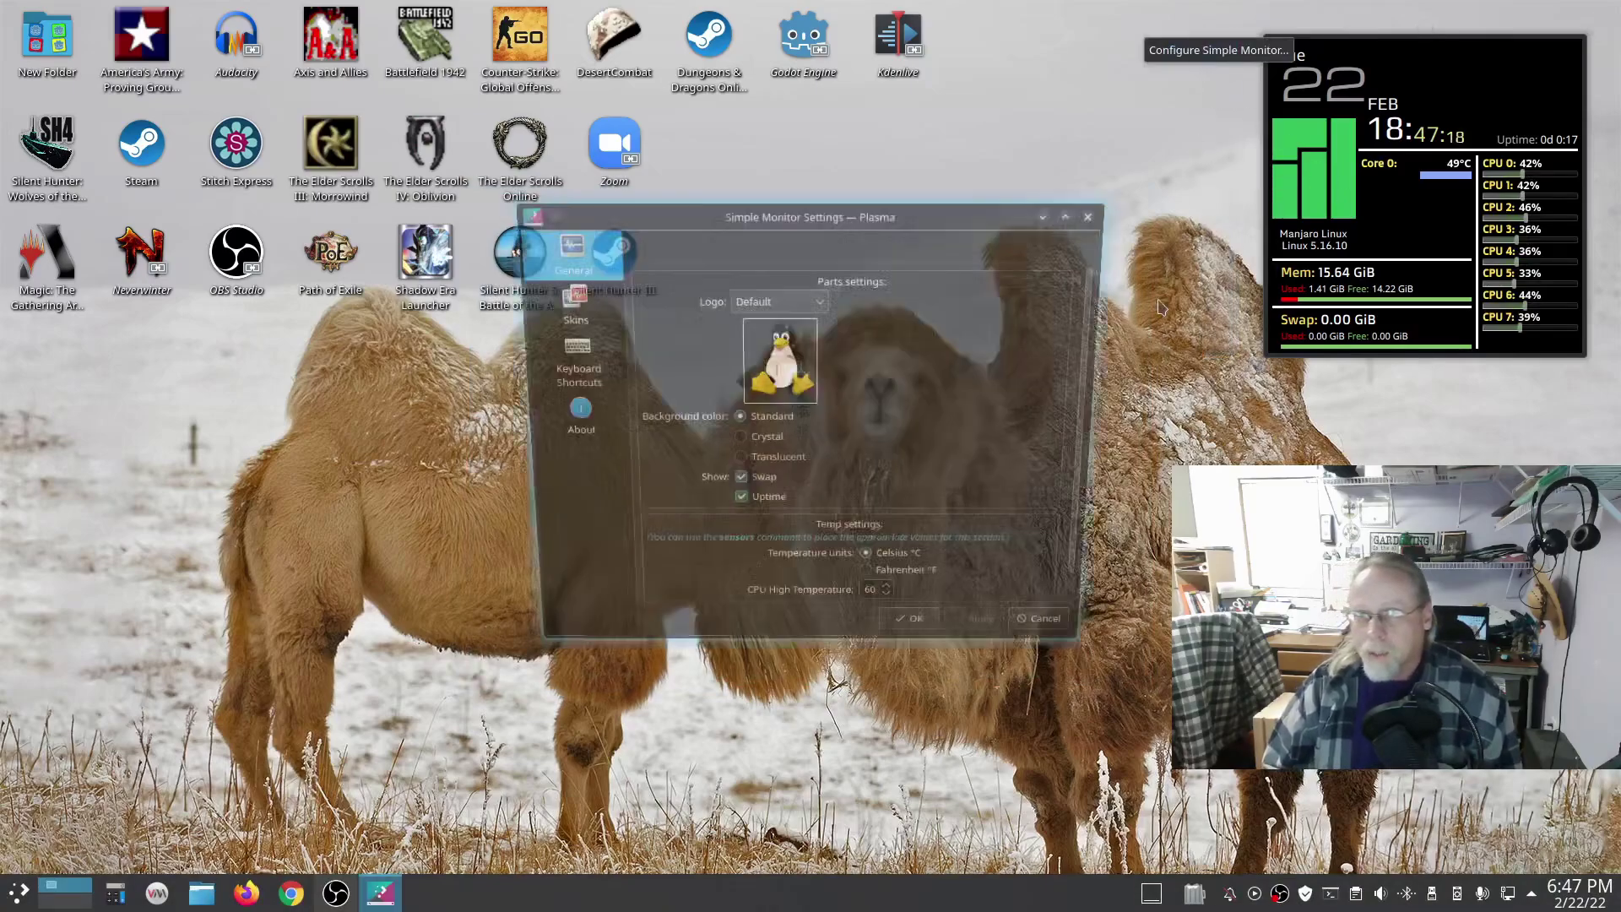
left_click(820, 297)
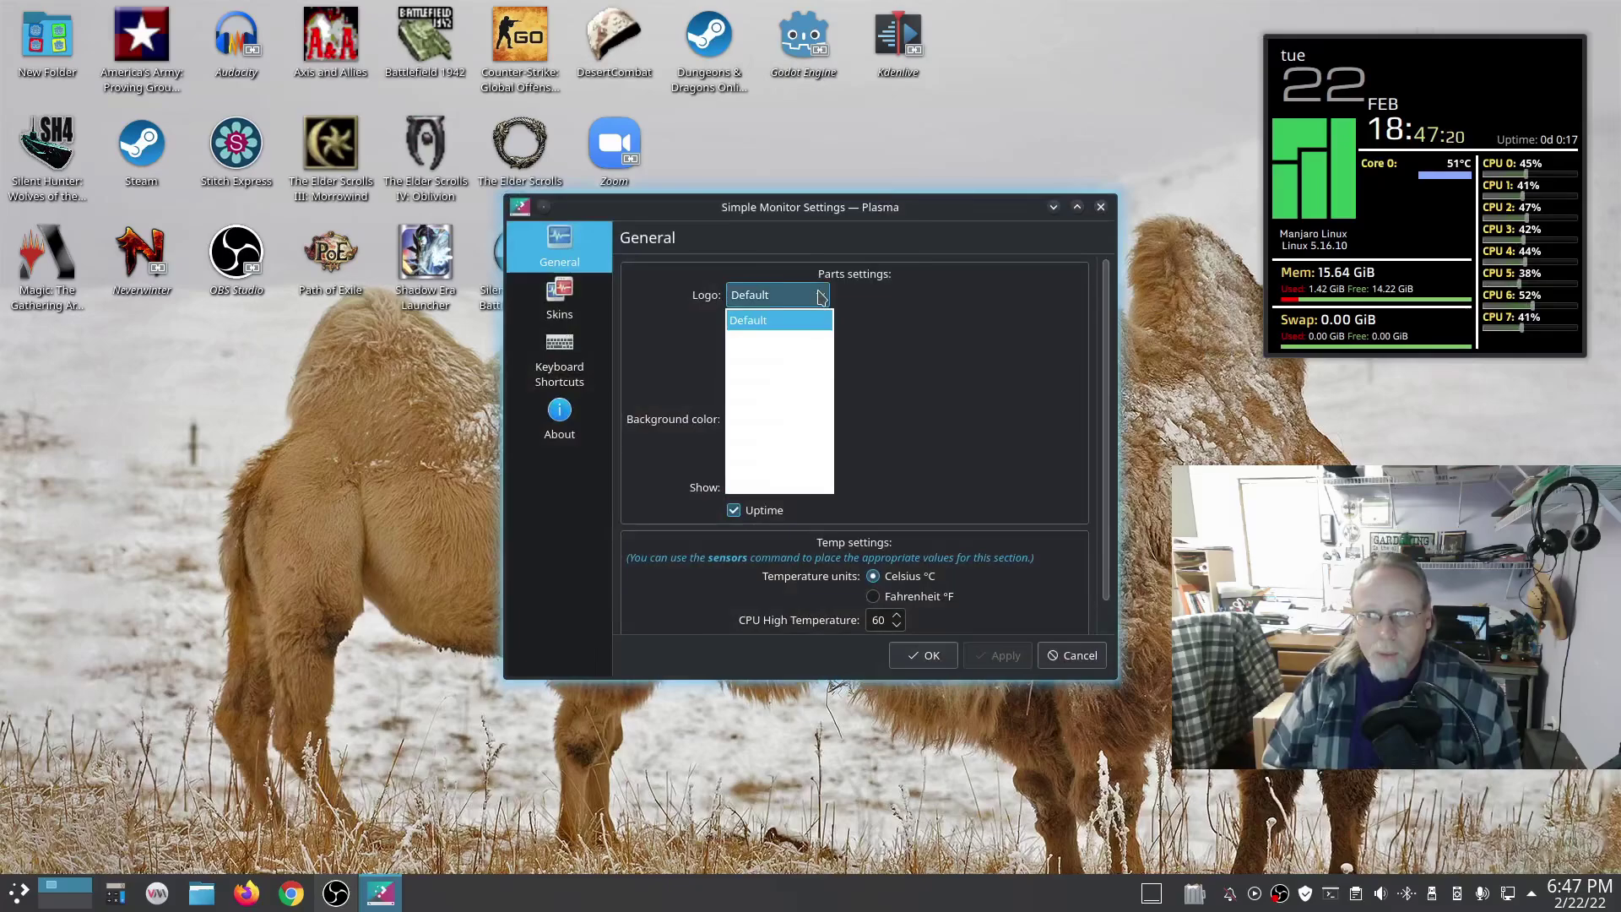
left_click(753, 459)
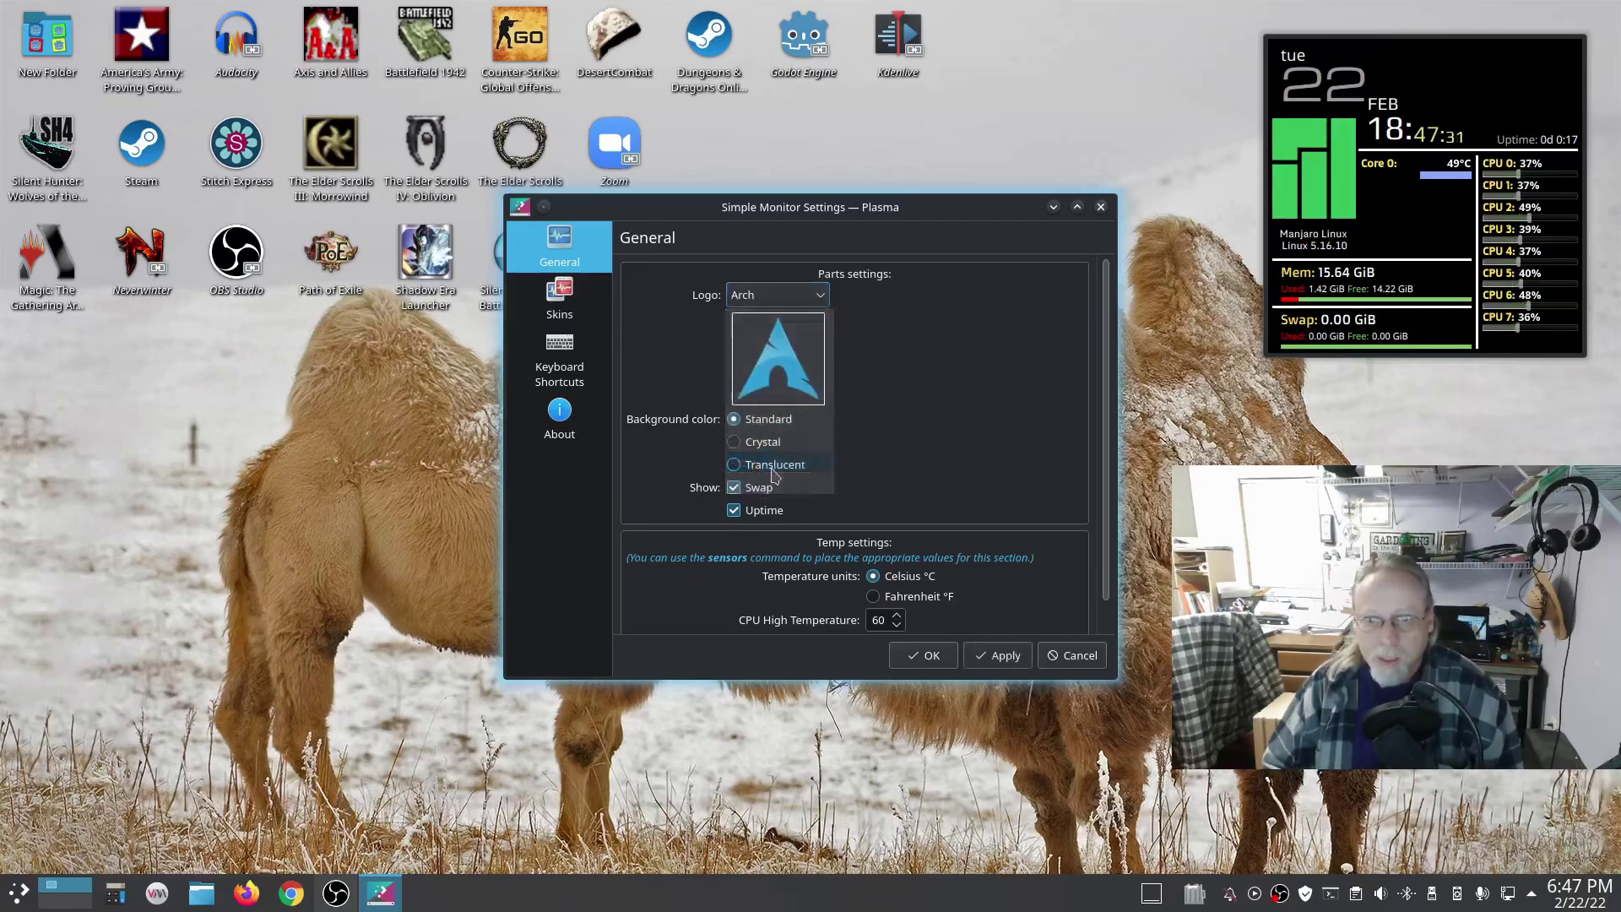
left_click(804, 297)
left_click(792, 325)
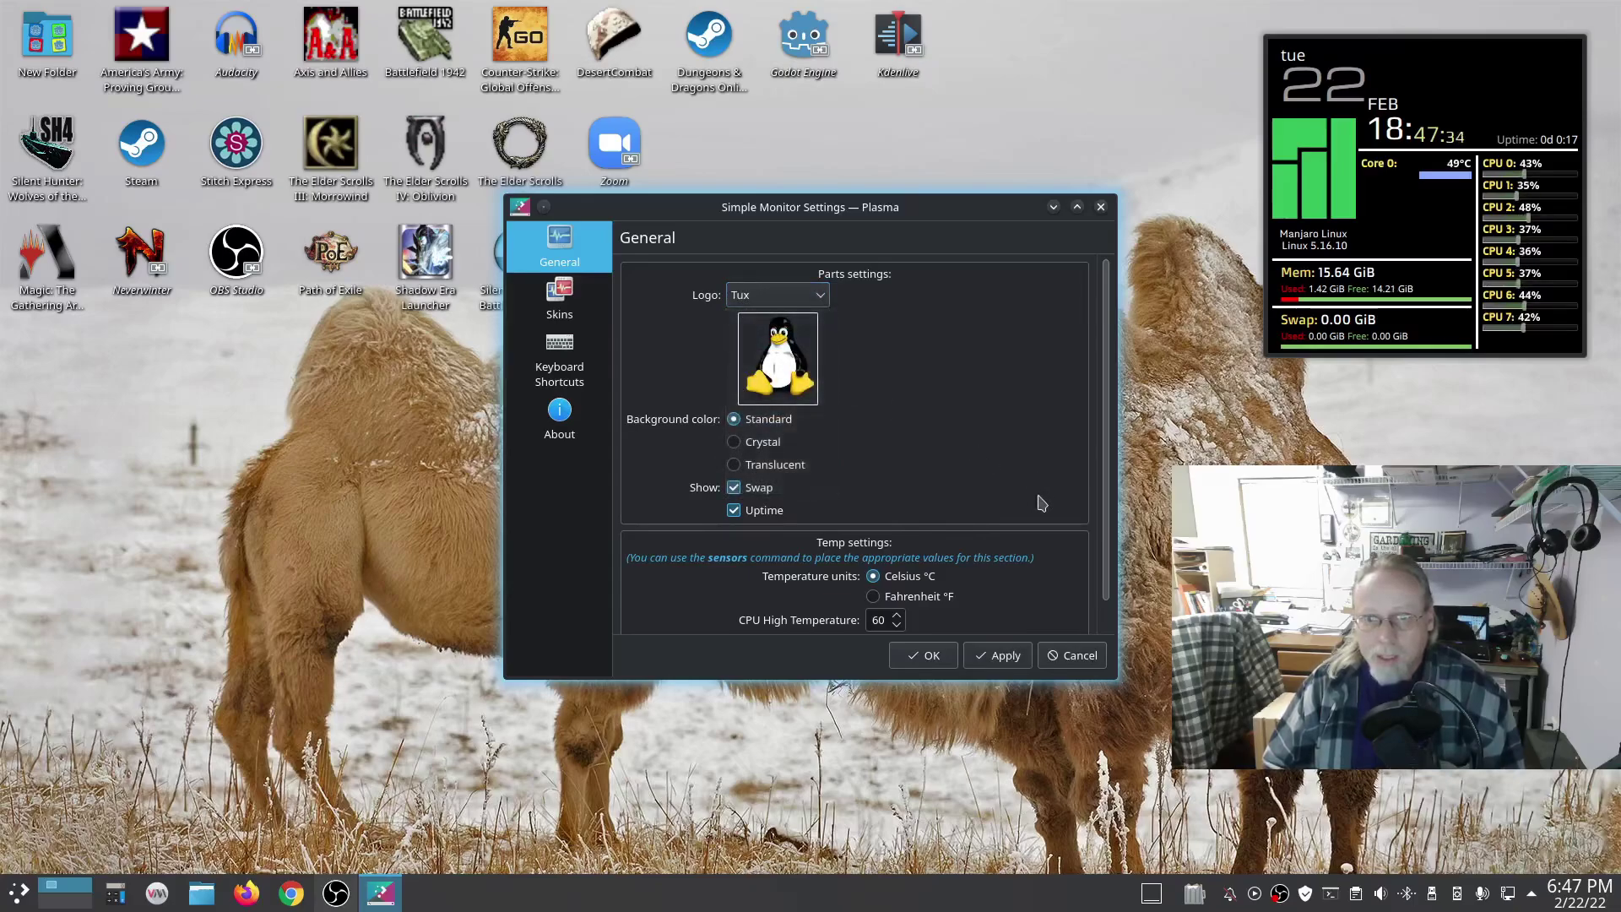
left_click(984, 664)
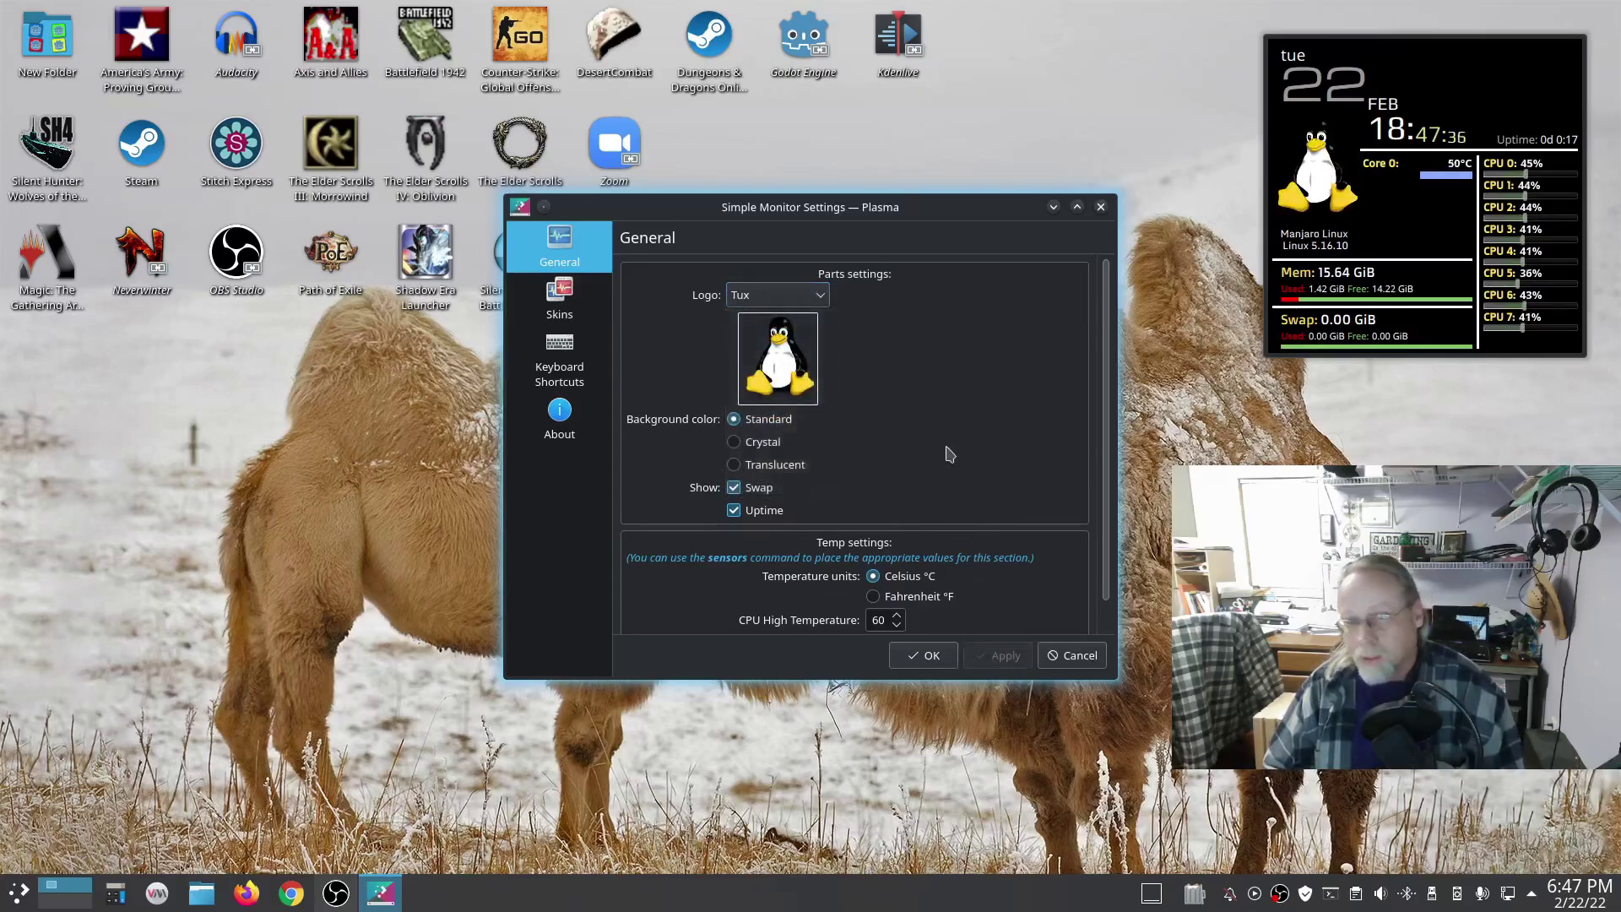
Try the Crystal background, then switch the widget background to Translucent
left_click(733, 441)
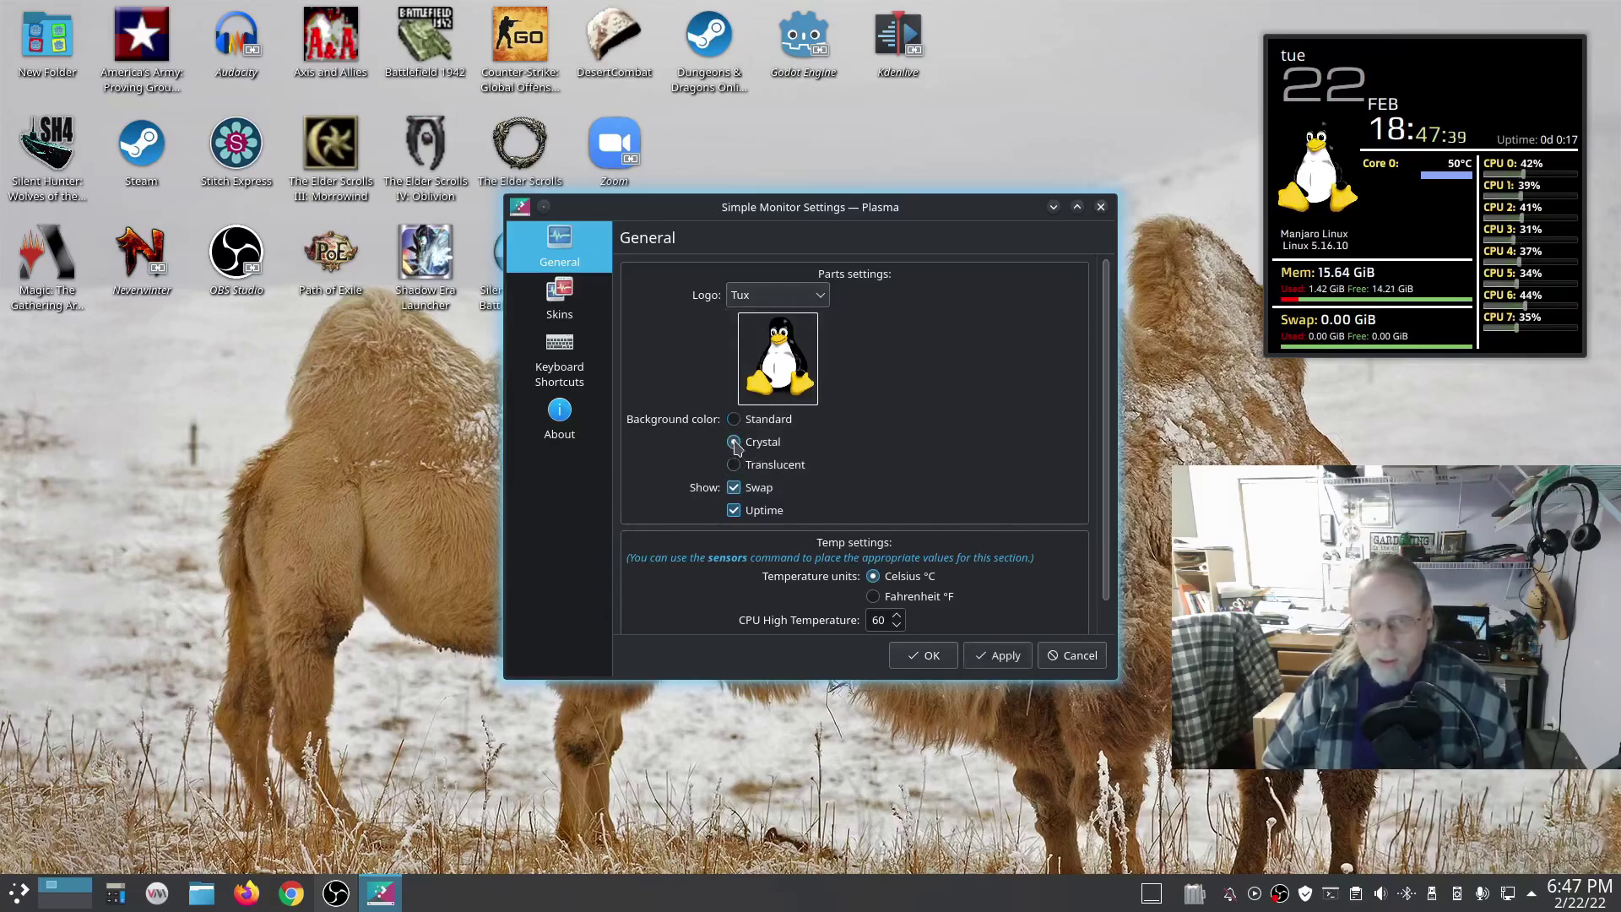
left_click(997, 656)
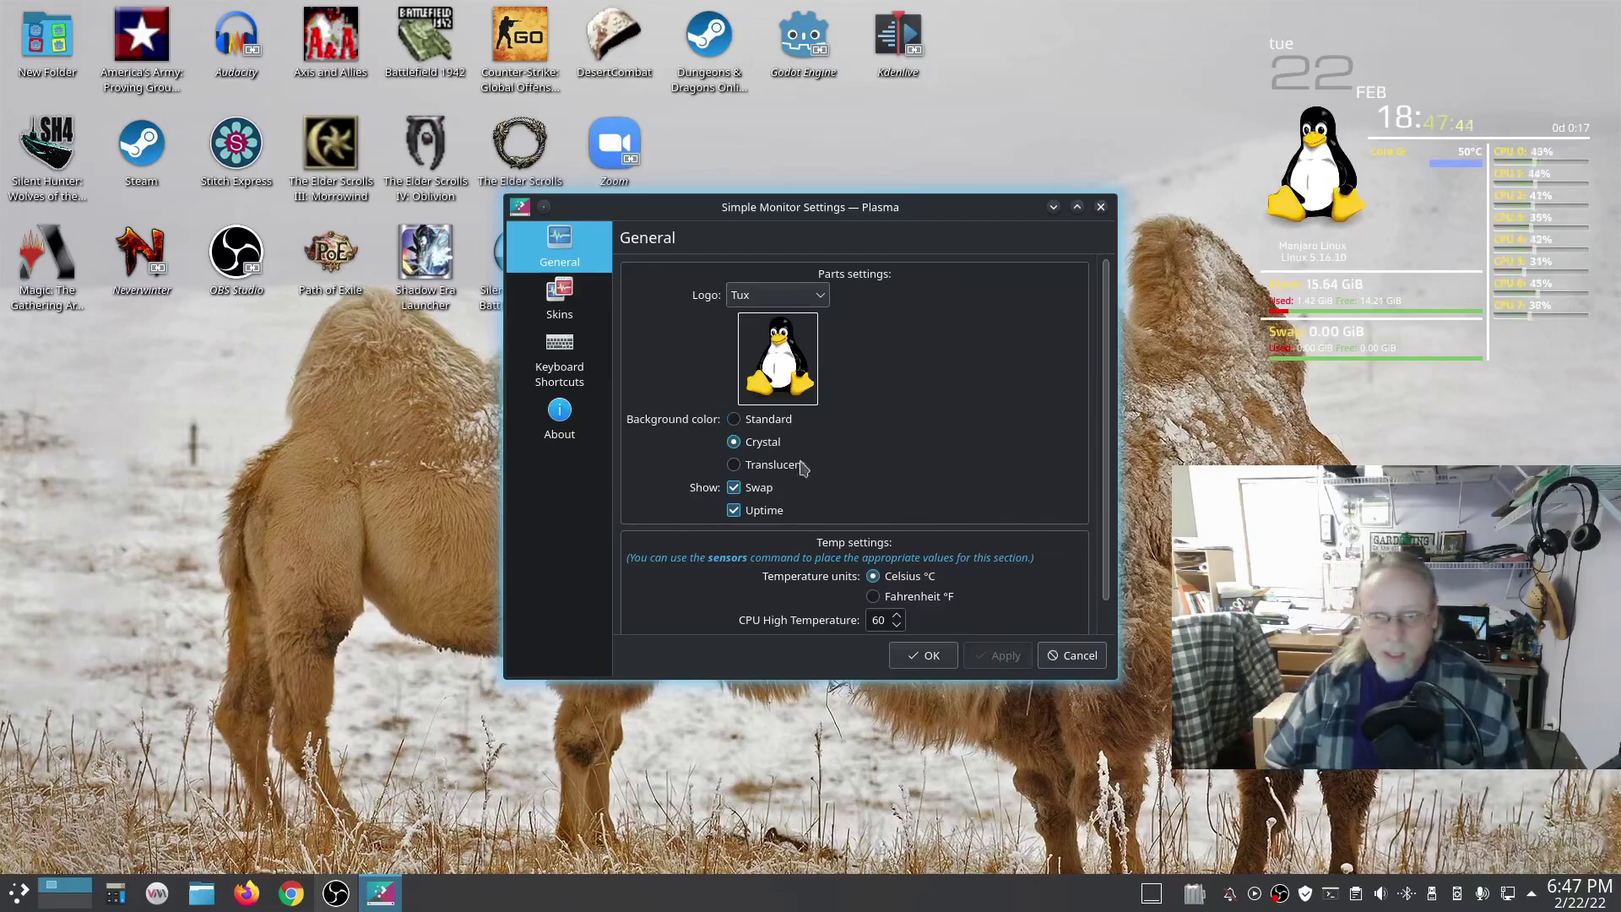
left_click(733, 465)
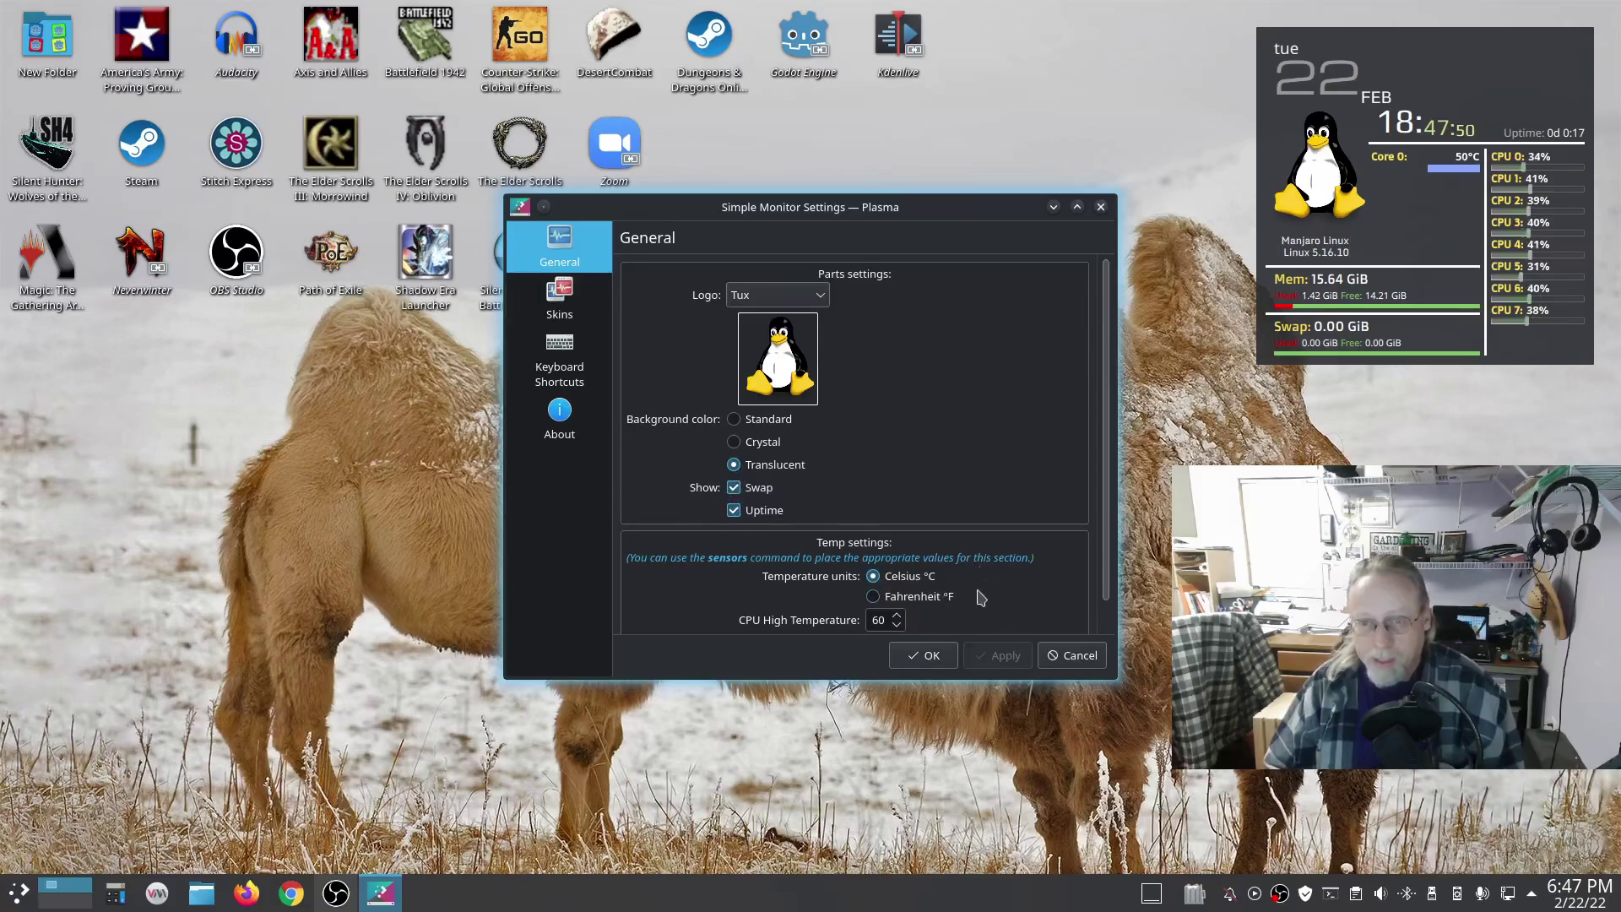
Preview the Column skin, revert to the Default skin, apply it and close the settings with OK
left_click(565, 303)
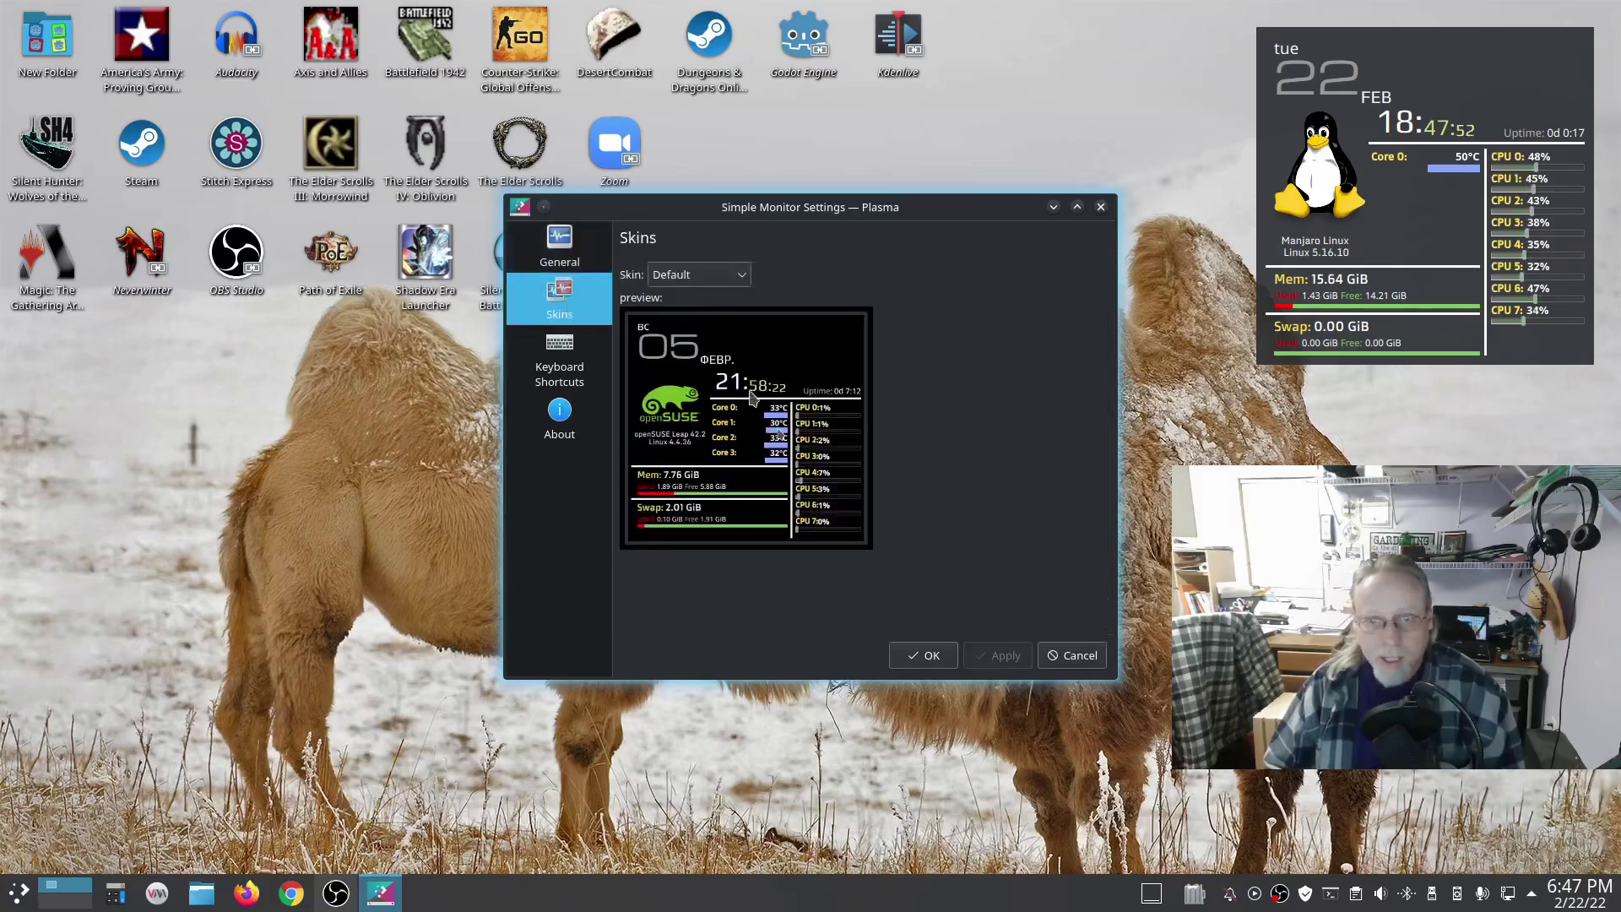
left_click(741, 281)
left_click(716, 305)
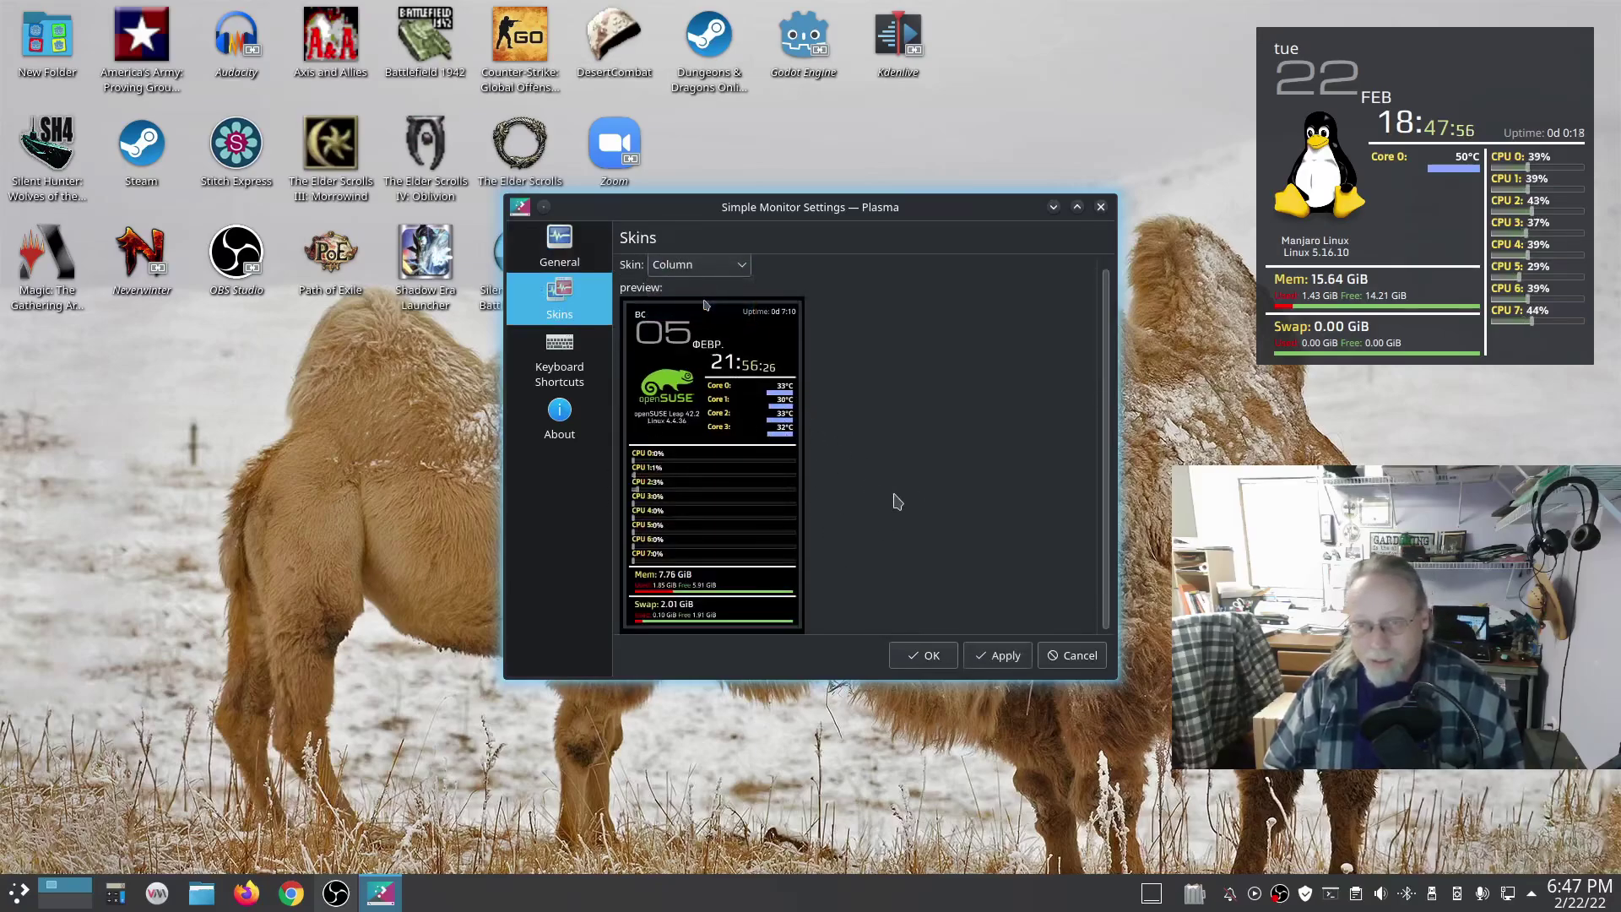
left_click(744, 273)
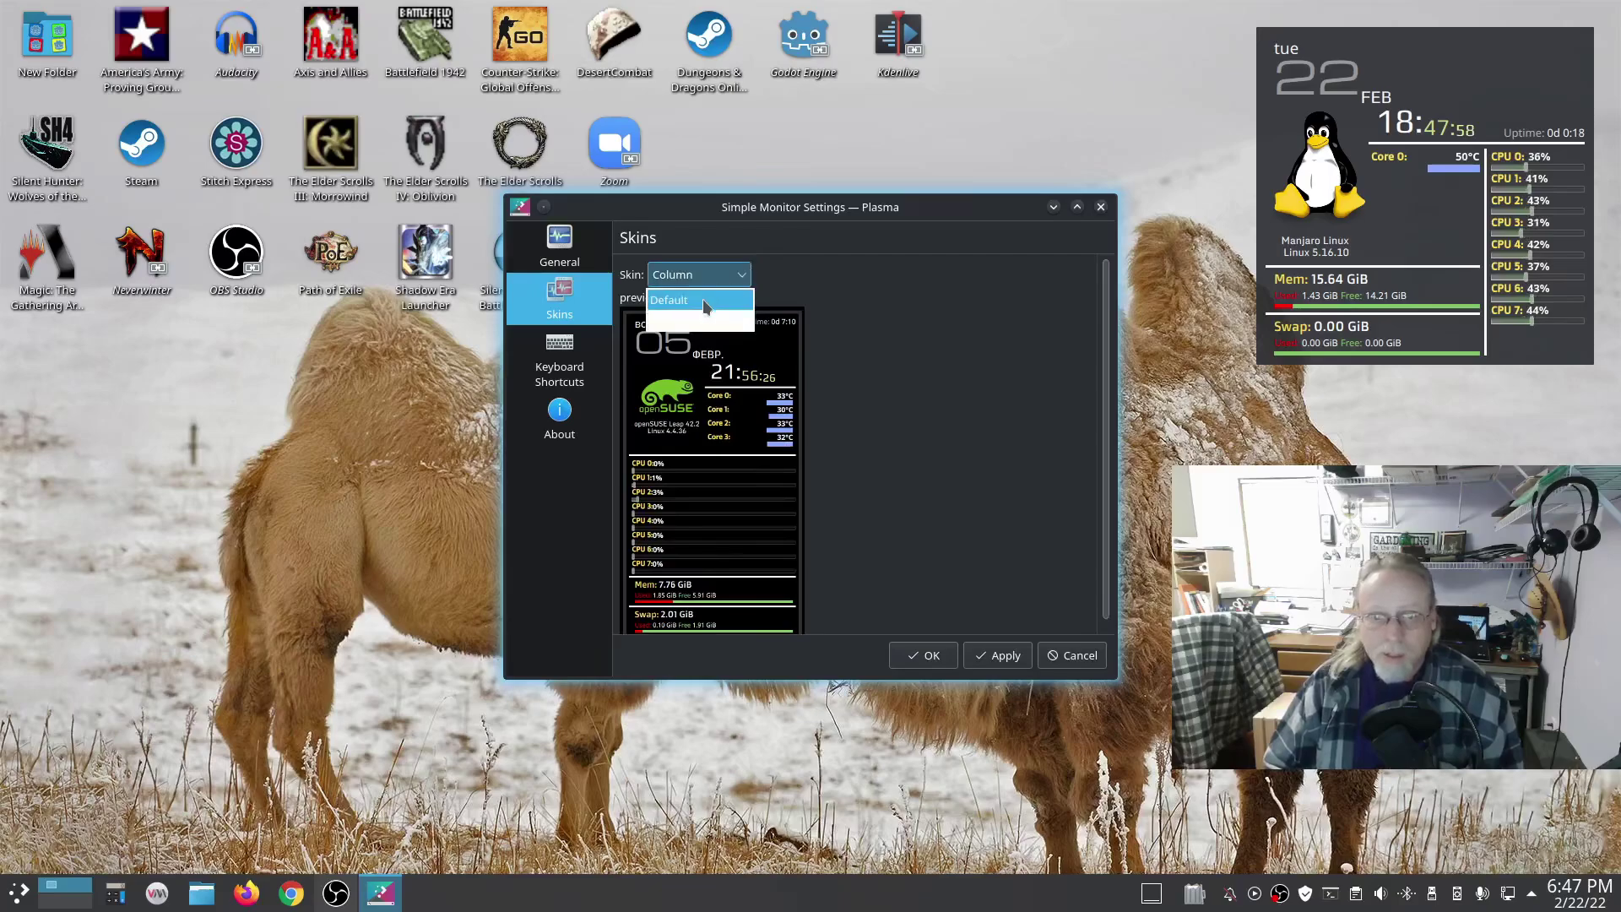
left_click(703, 299)
left_click(1013, 652)
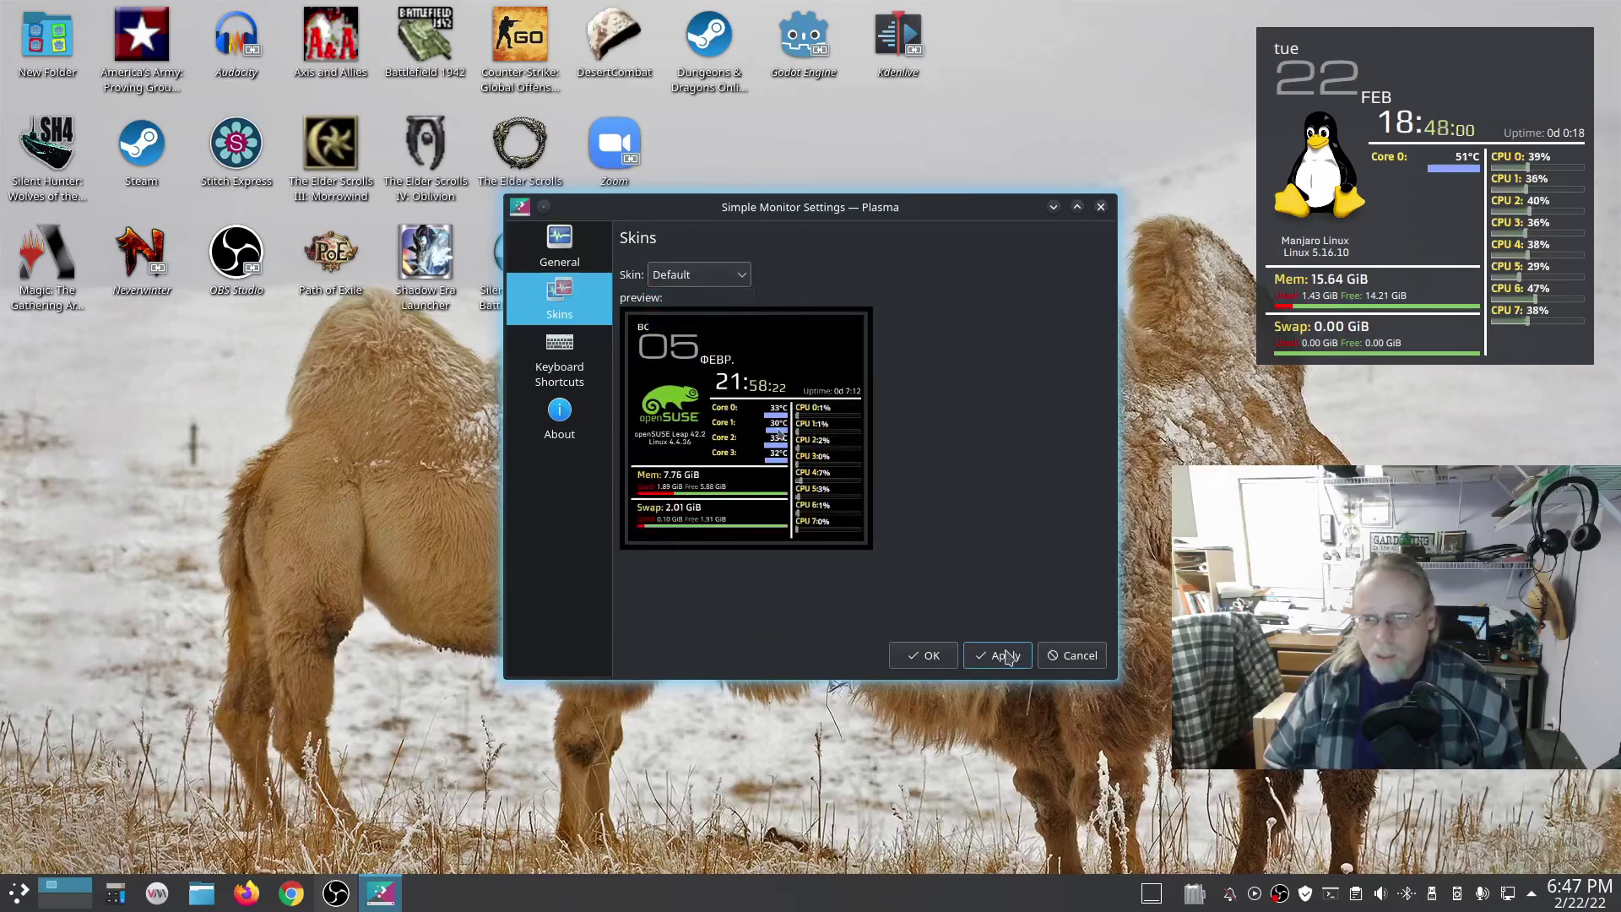
left_click(931, 656)
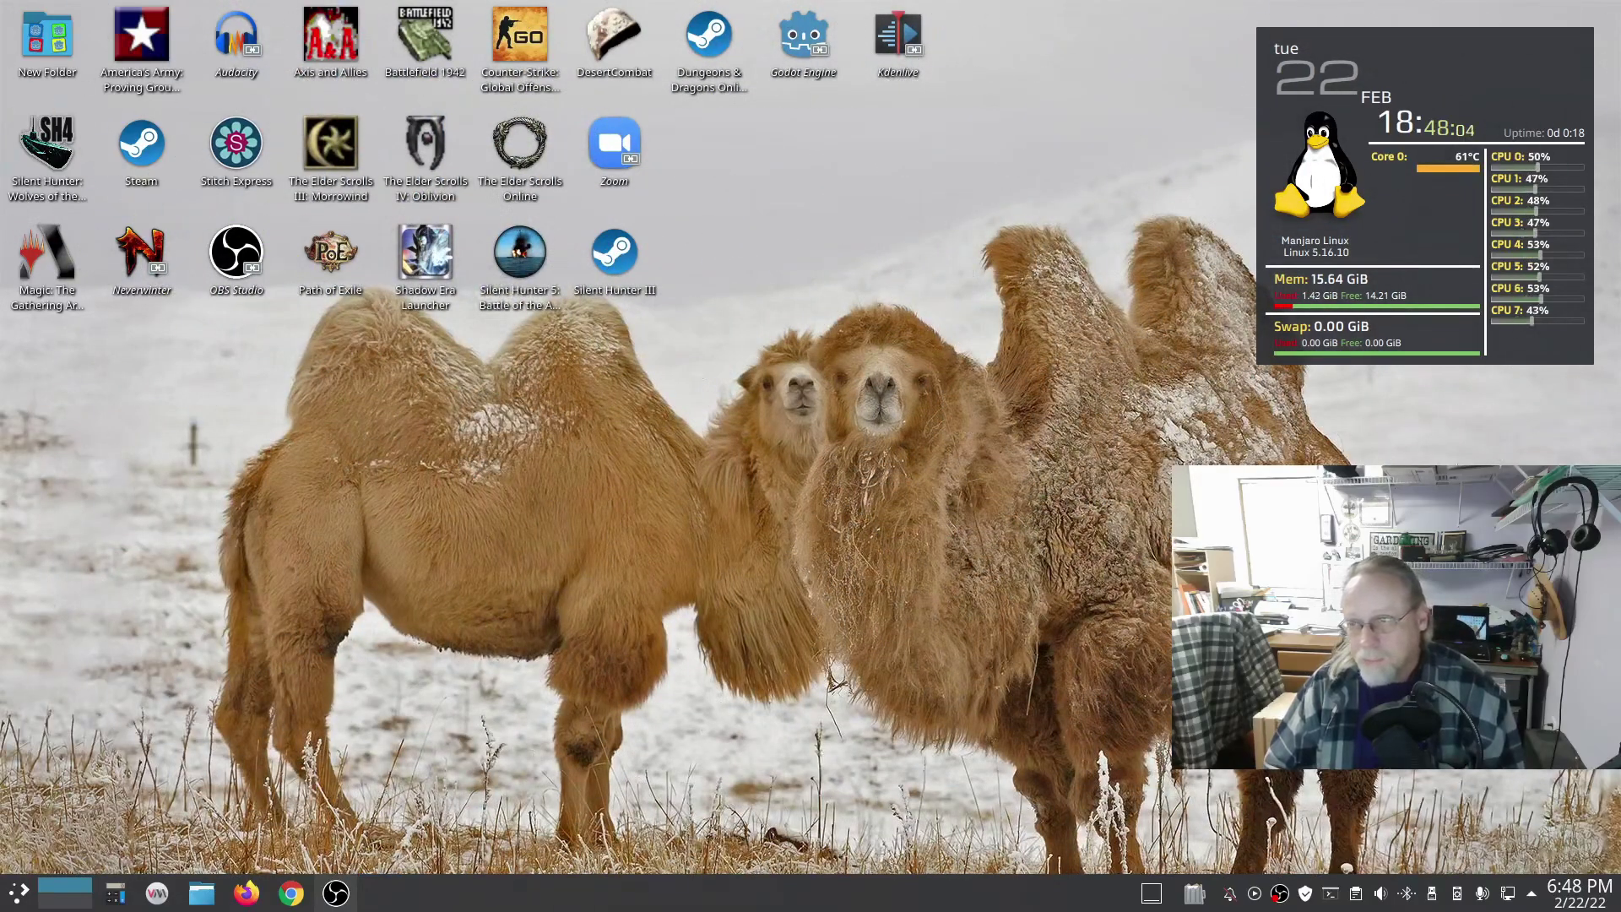